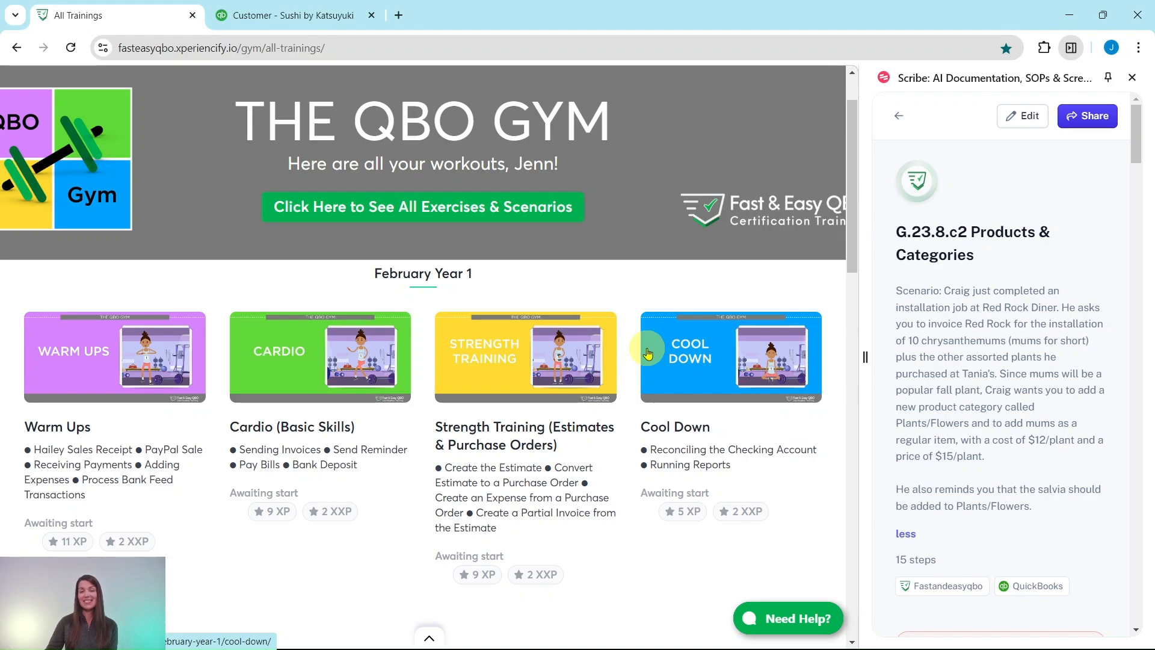
Step: Open the August Year 1 Cardio workout from the list of QBO Gym trainings
scroll(433, 267, "down", 20)
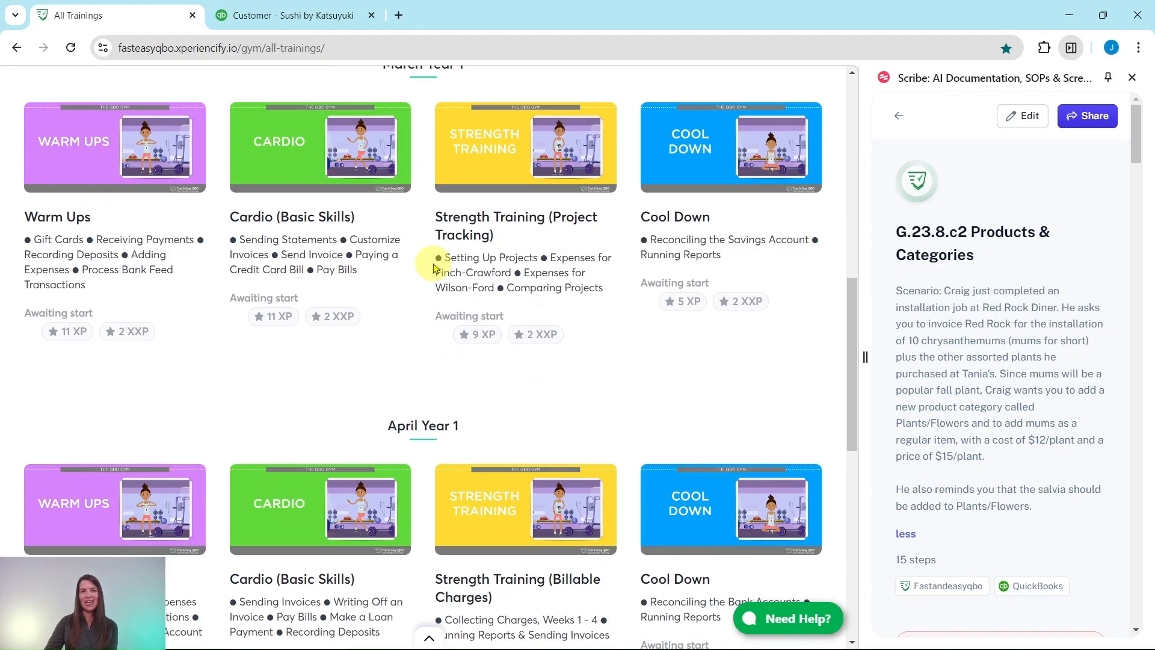
scroll(421, 270, "down", 10)
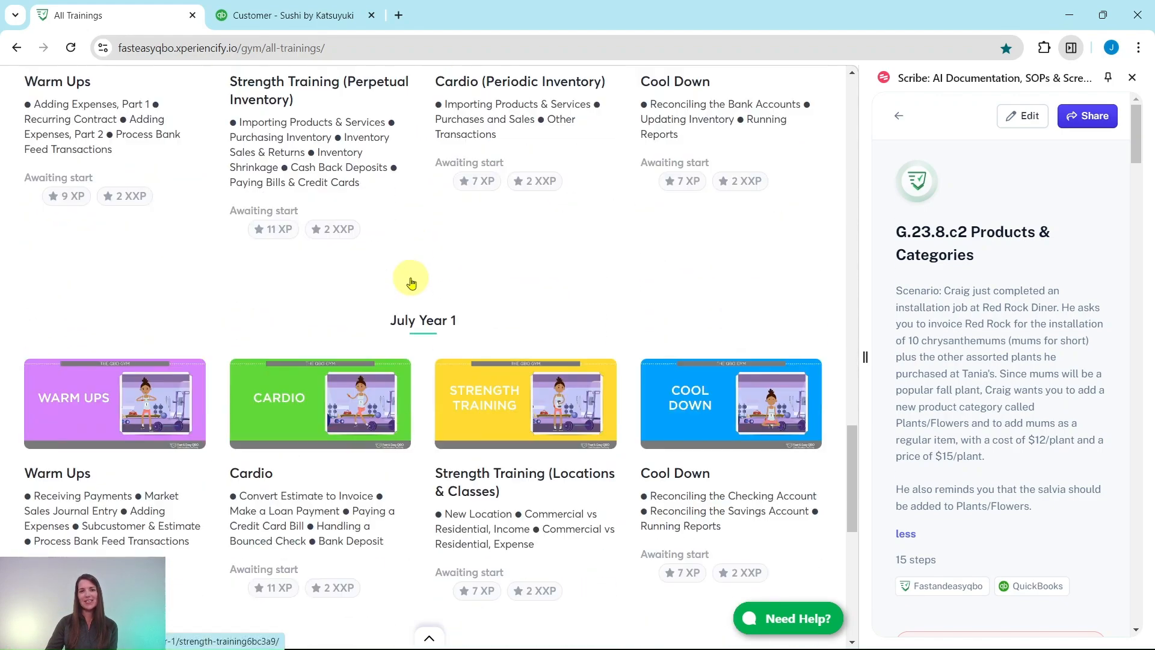
left_click(307, 422)
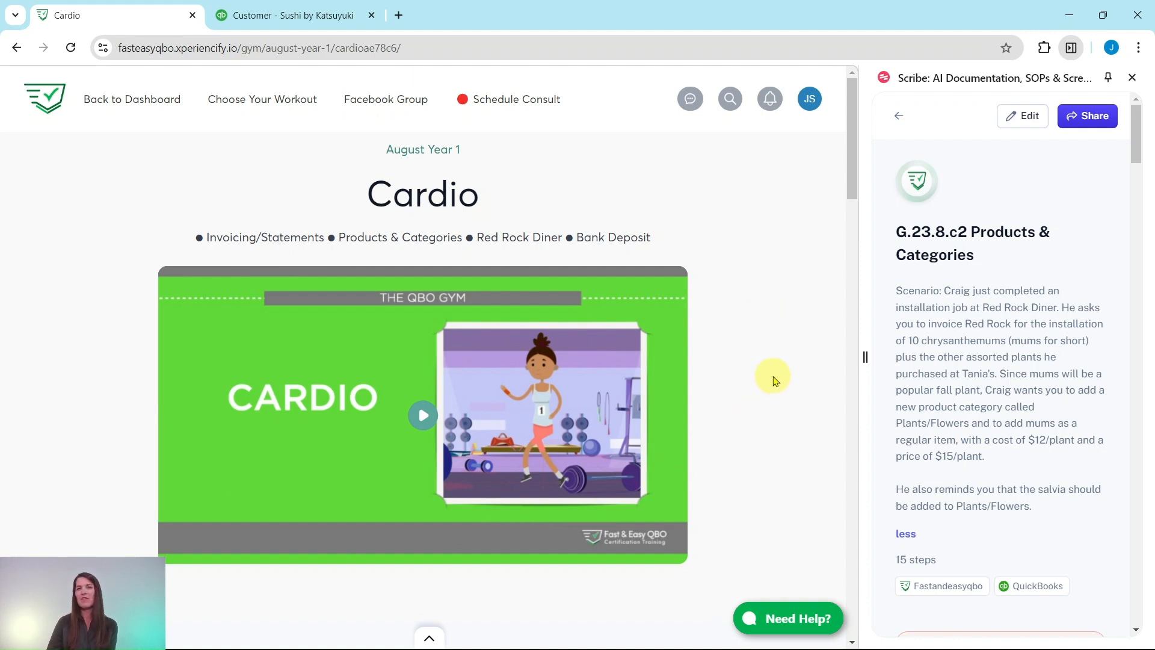
Step: Review the Cardio lesson's quiz and its hands-on practice exercises, including G.23.8.c2 on creating products and categories
scroll(771, 381, "down", 12)
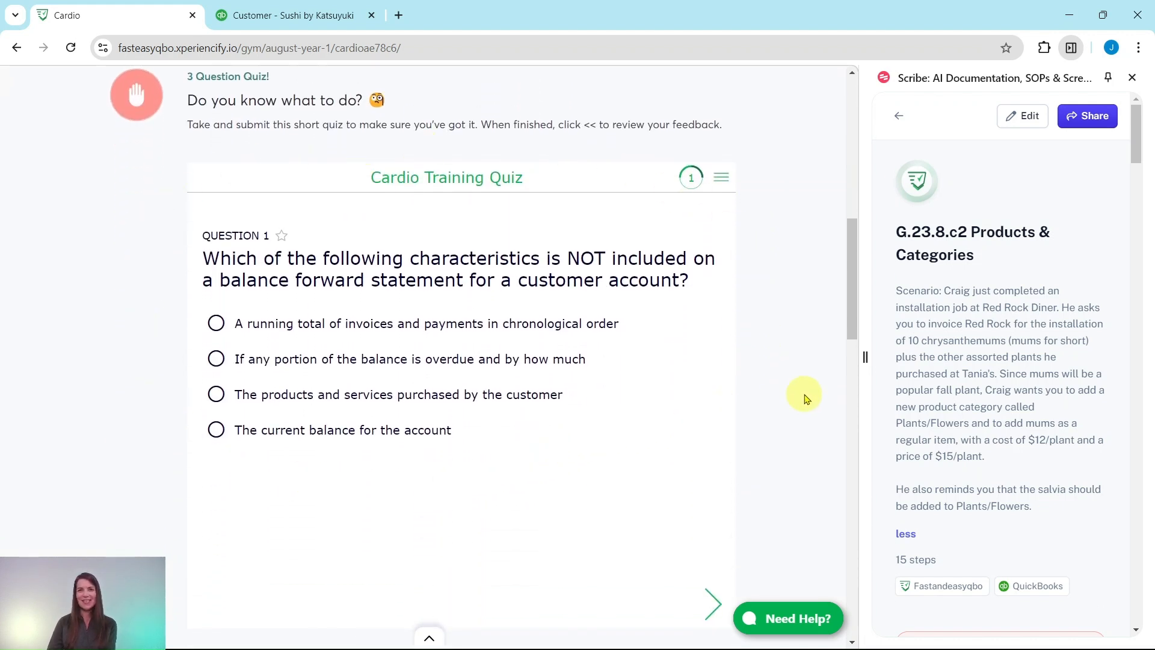
scroll(737, 385, "down", 10)
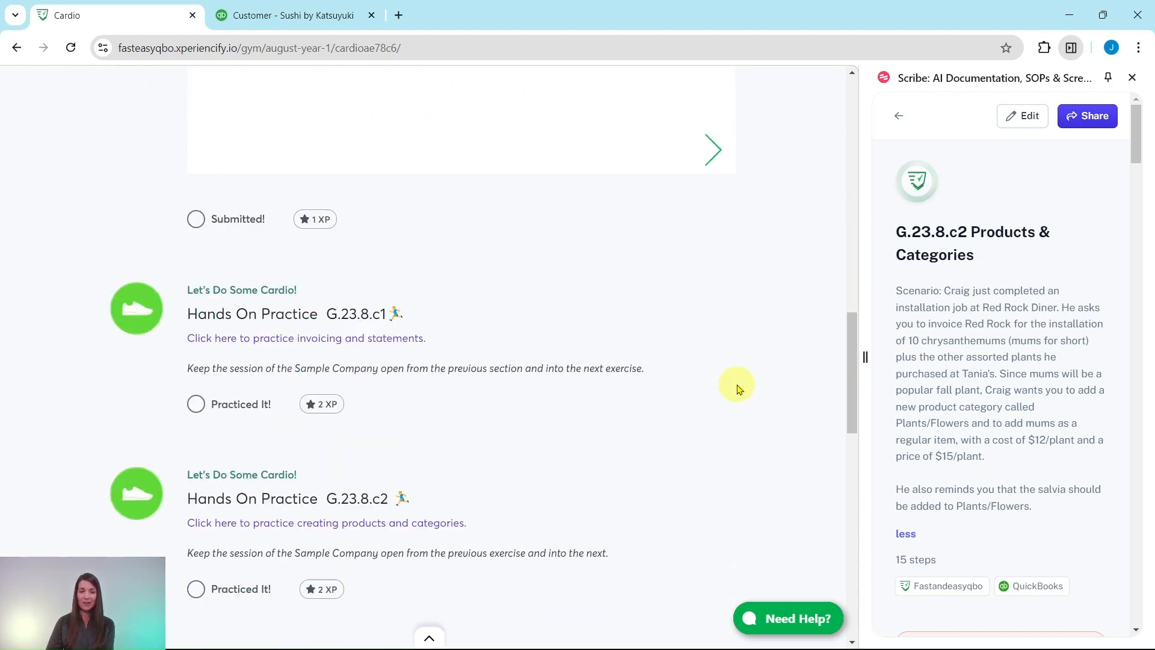
scroll(739, 390, "down", 1)
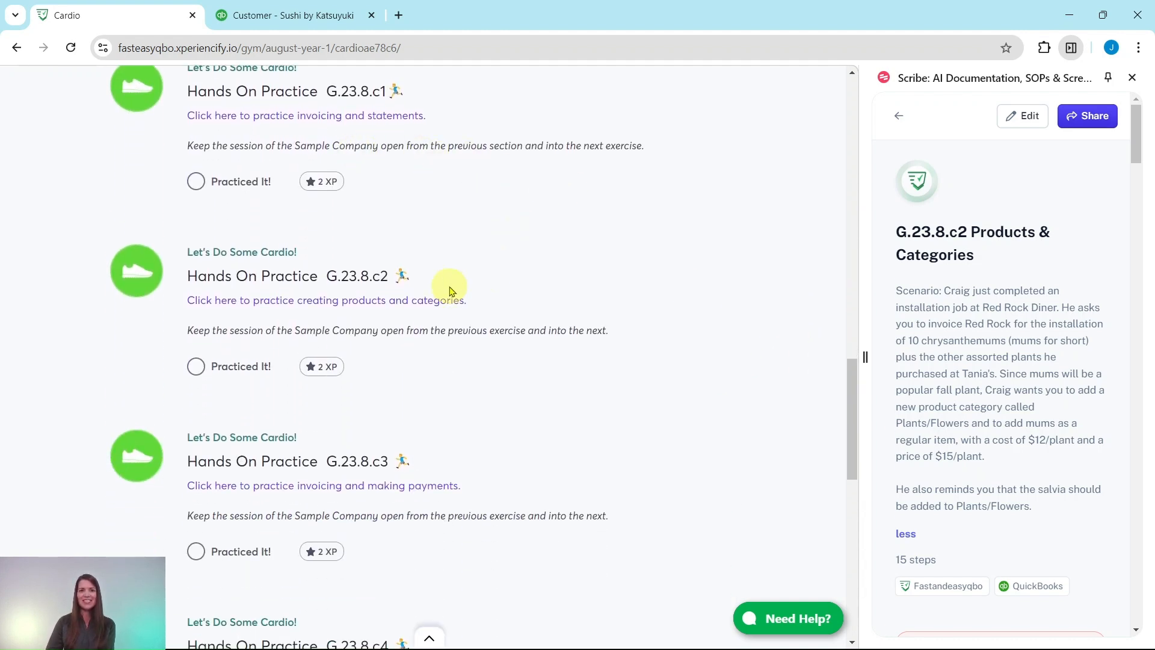
scroll(448, 466, "down", 3)
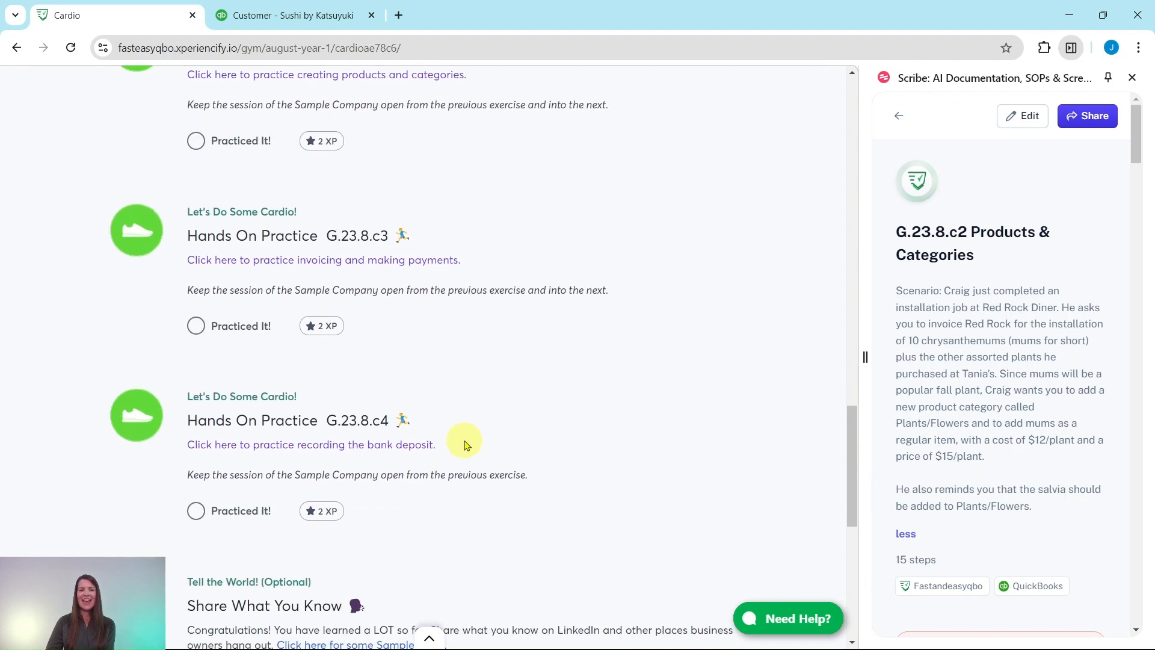
scroll(471, 448, "down", 3)
scroll(470, 445, "down", 1)
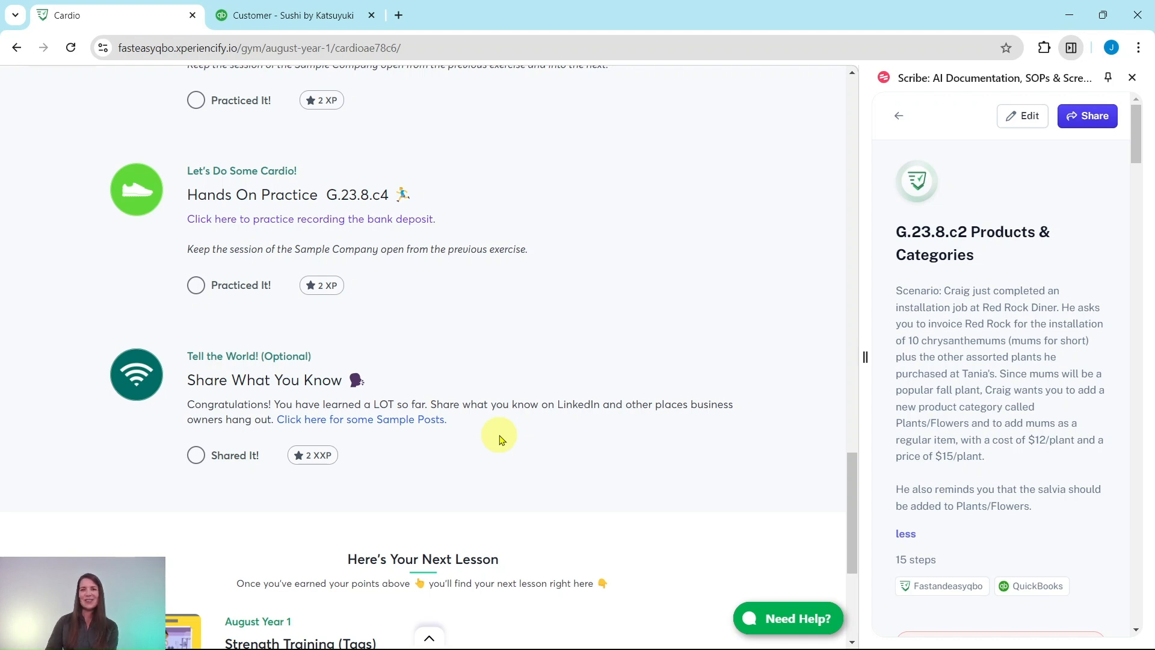
scroll(498, 436, "up", 7)
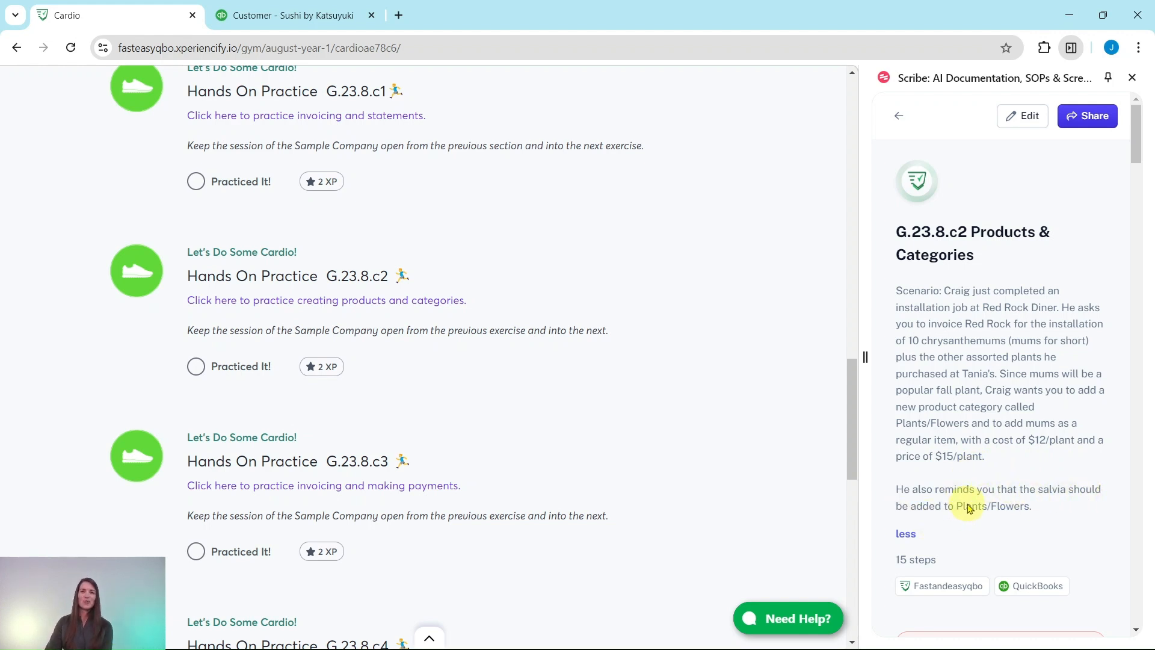
Step: Switch to the QuickBooks sample company and start adding a new product/service
scroll(999, 505, "down", 5)
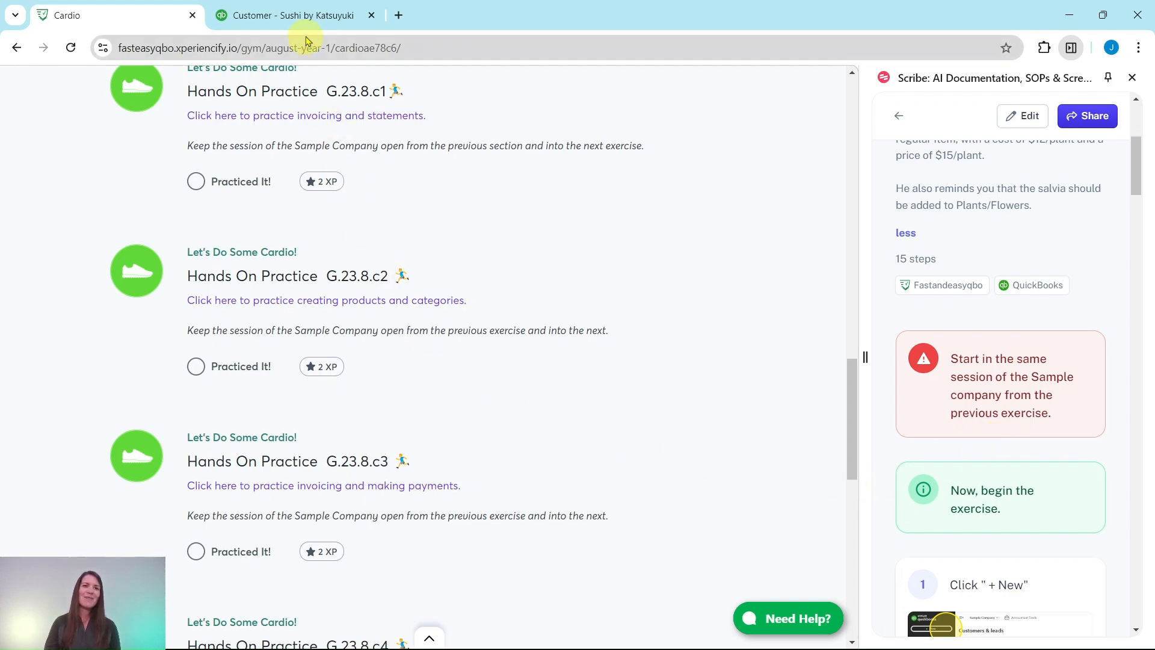
left_click(307, 16)
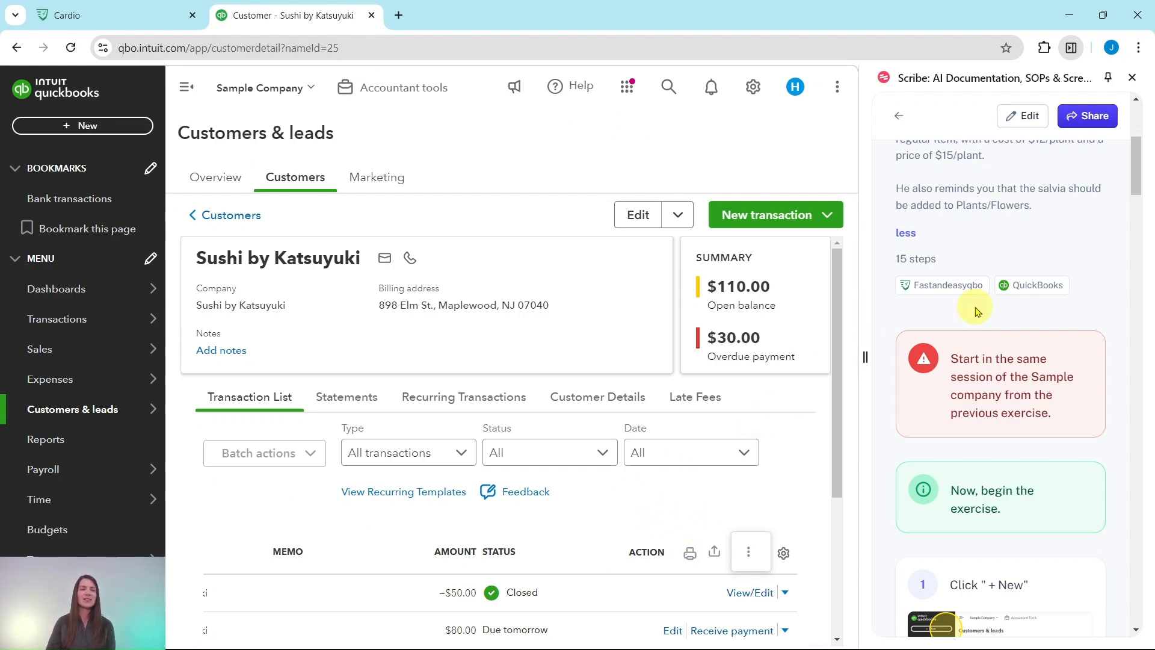
scroll(978, 303, "down", 5)
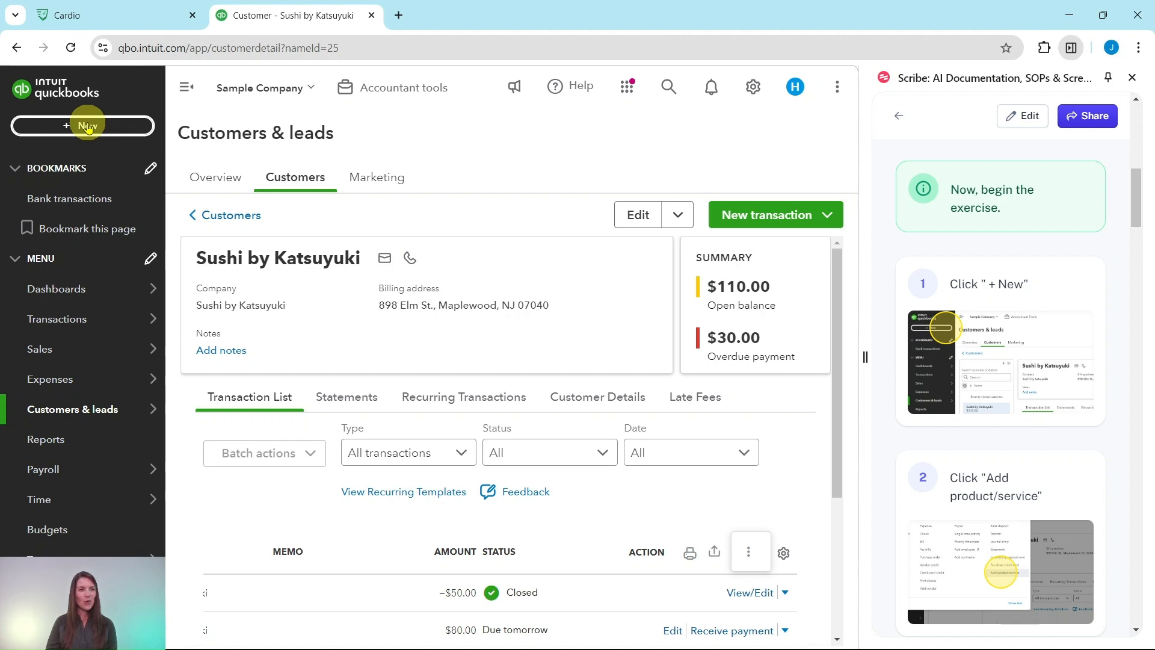
left_click(88, 126)
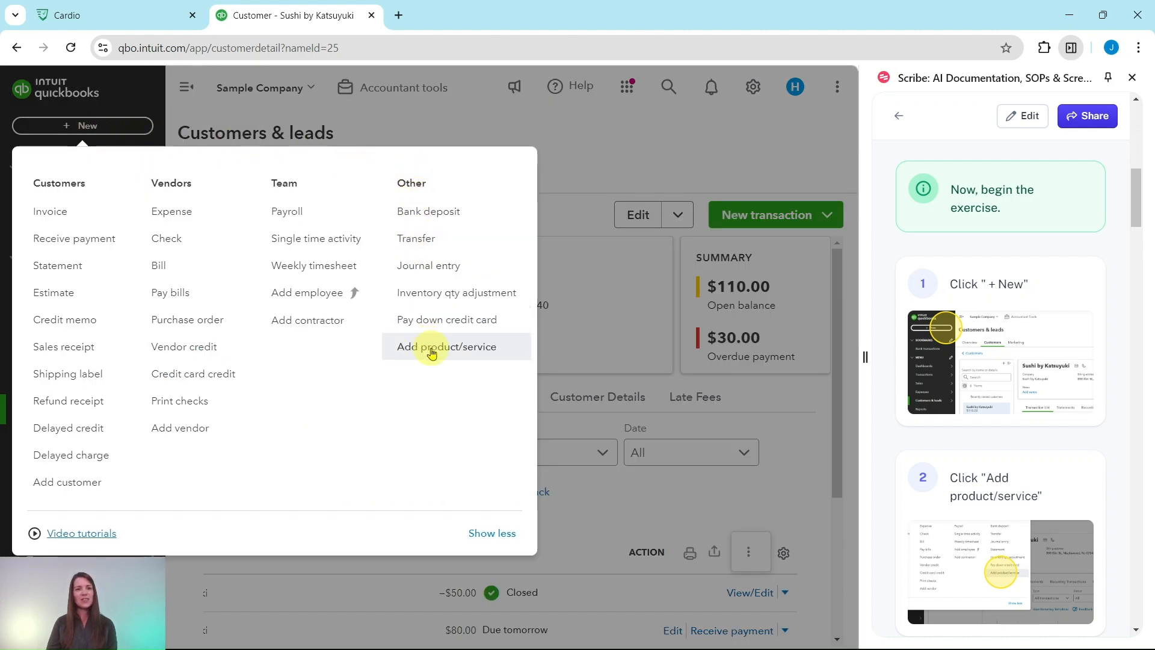
left_click(431, 354)
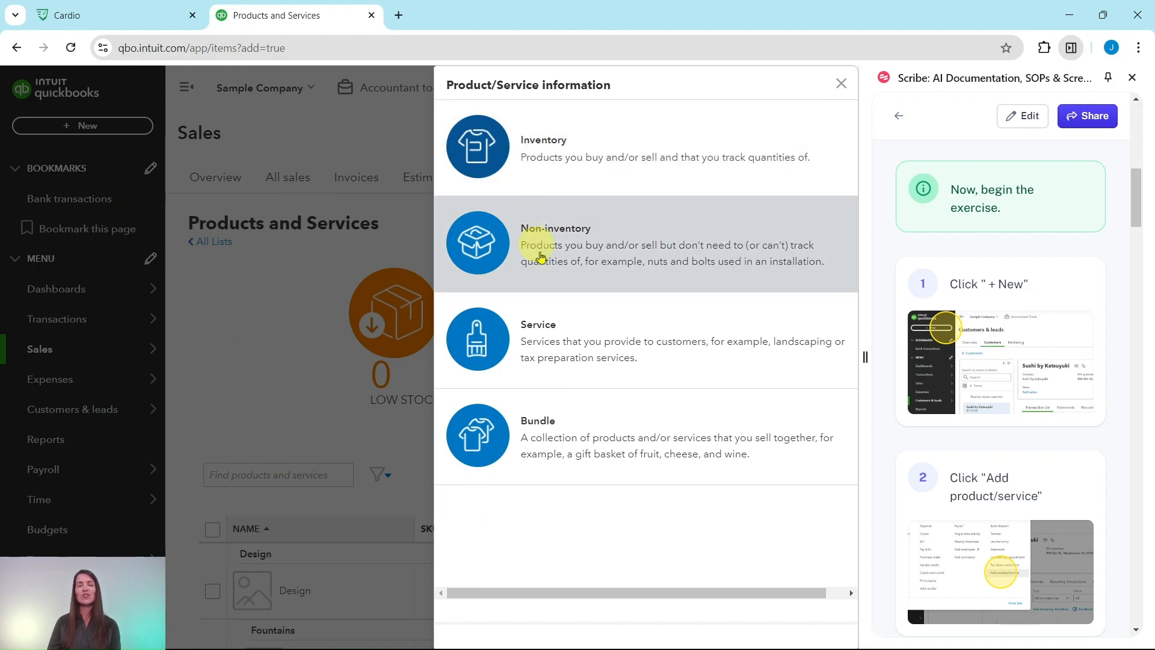
Step: Choose Non-inventory as the product type and name the product Mums
scroll(1006, 309, "down", 2)
scroll(1006, 309, "down", 5)
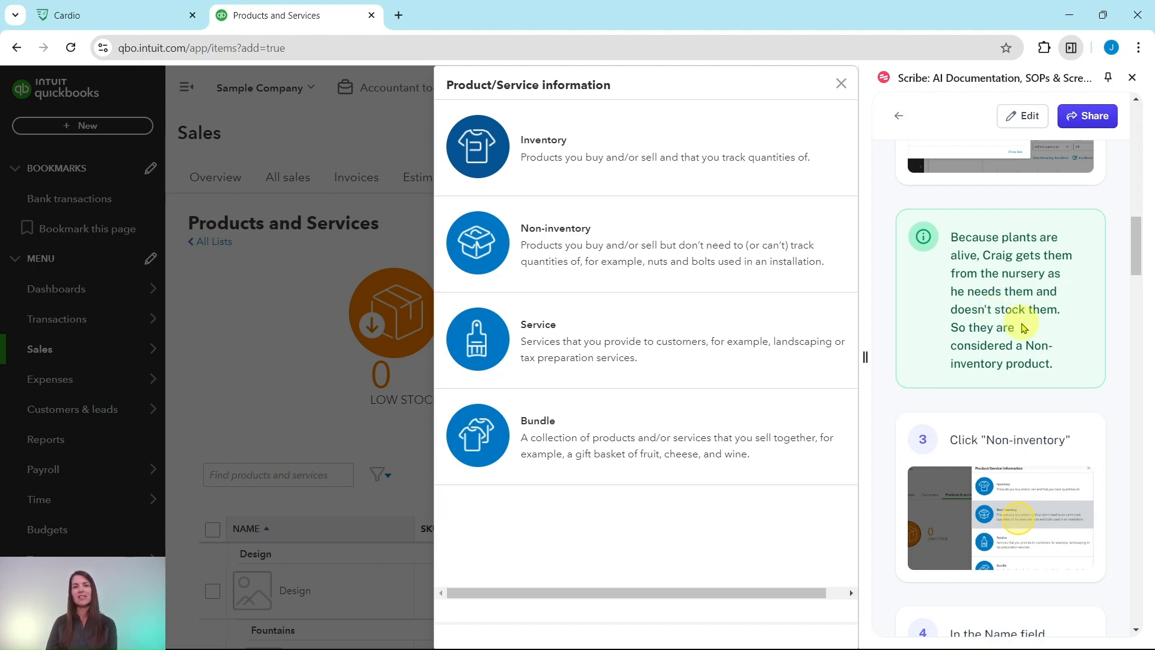
scroll(1024, 330, "down", 4)
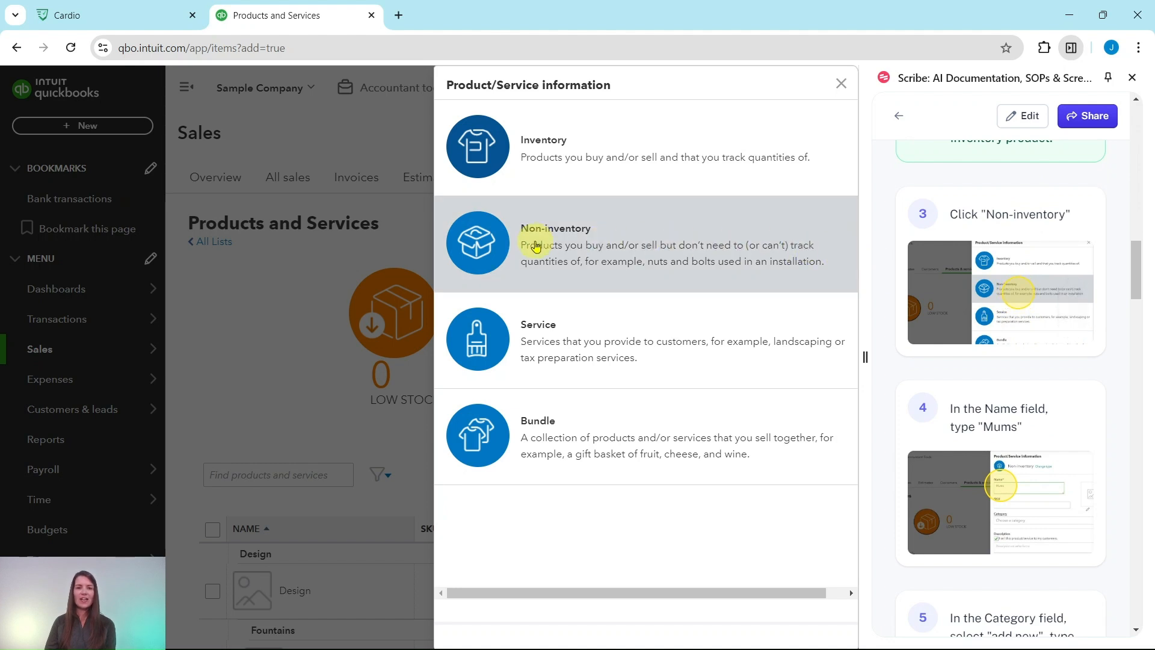
left_click(536, 247)
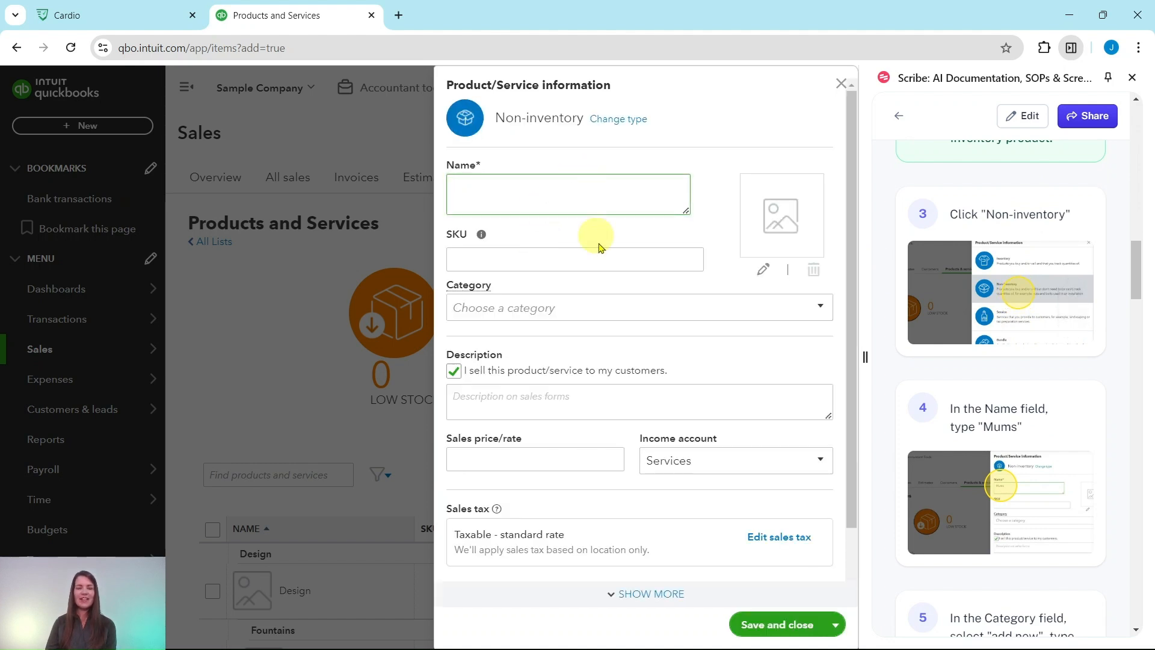
scroll(998, 379, "down", 1)
scroll(997, 378, "down", 1)
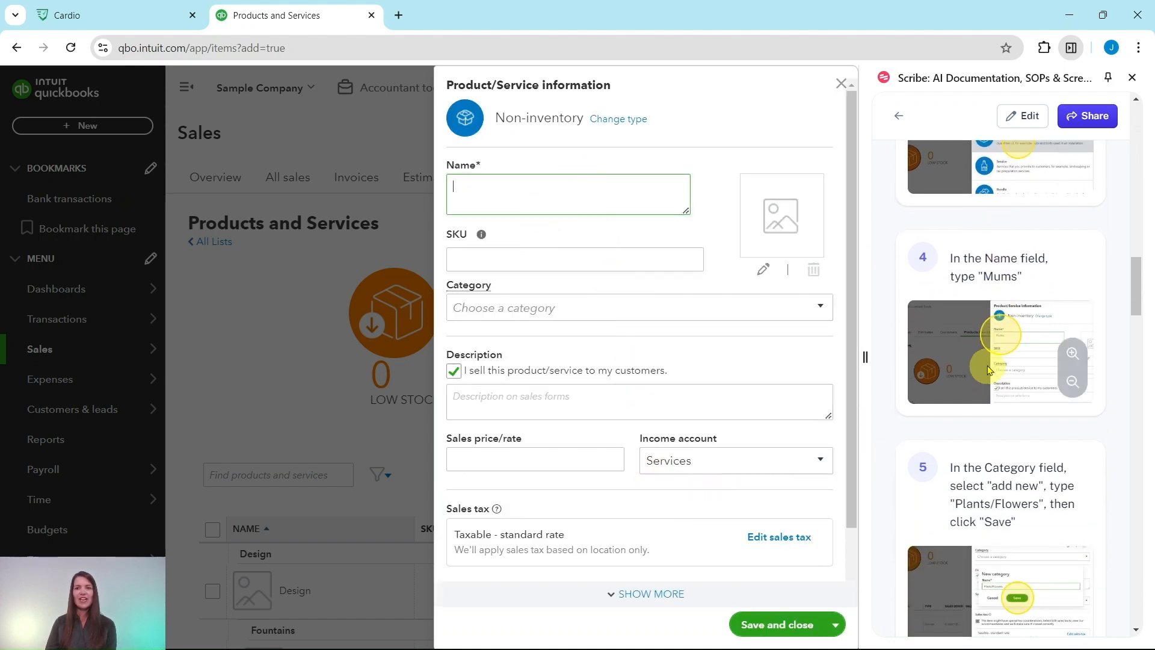
left_click(531, 193)
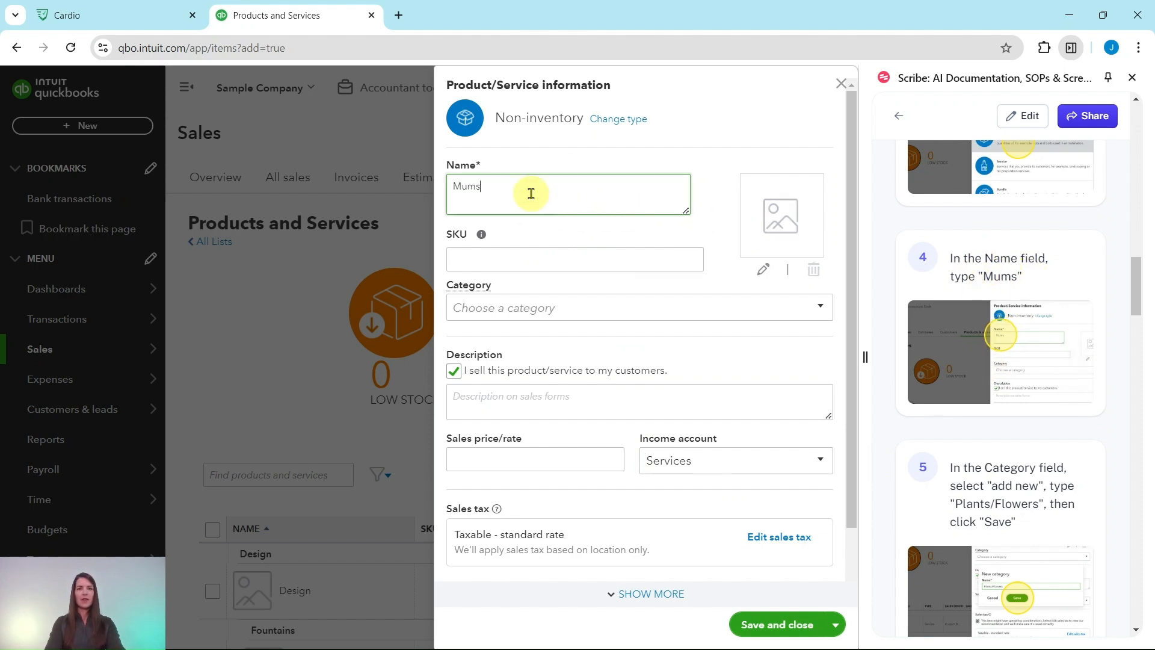
Step: Create and assign a new category named Plants/Flowers for the Mums product and set its sales price to 15
scroll(1033, 251, "down", 3)
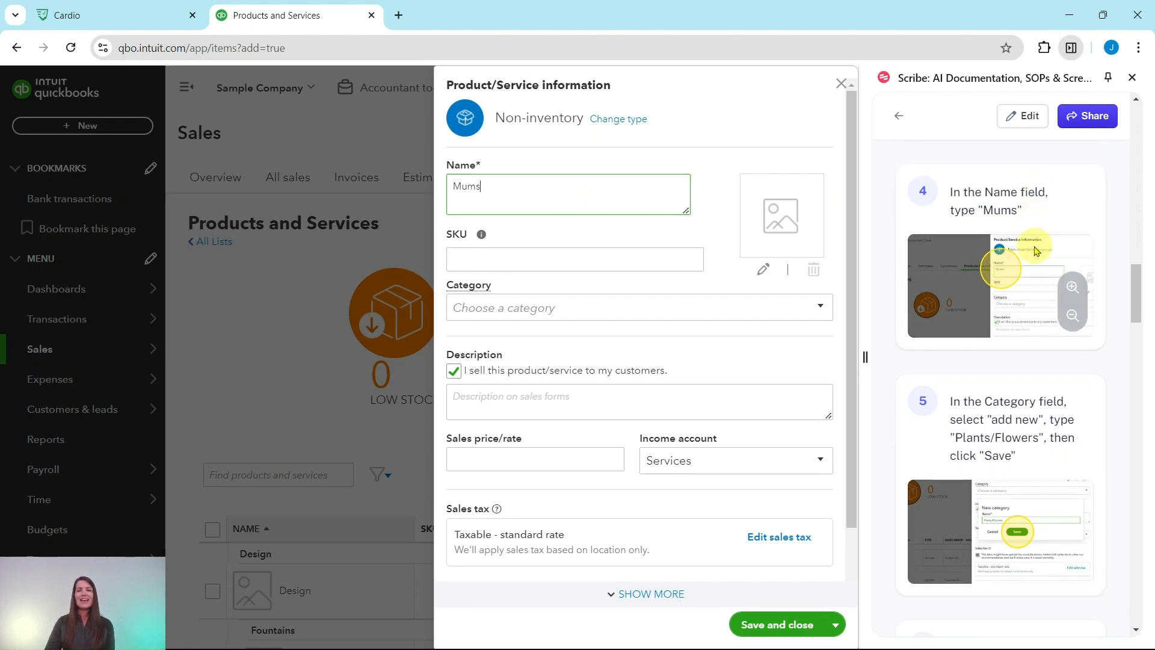
scroll(1033, 251, "down", 1)
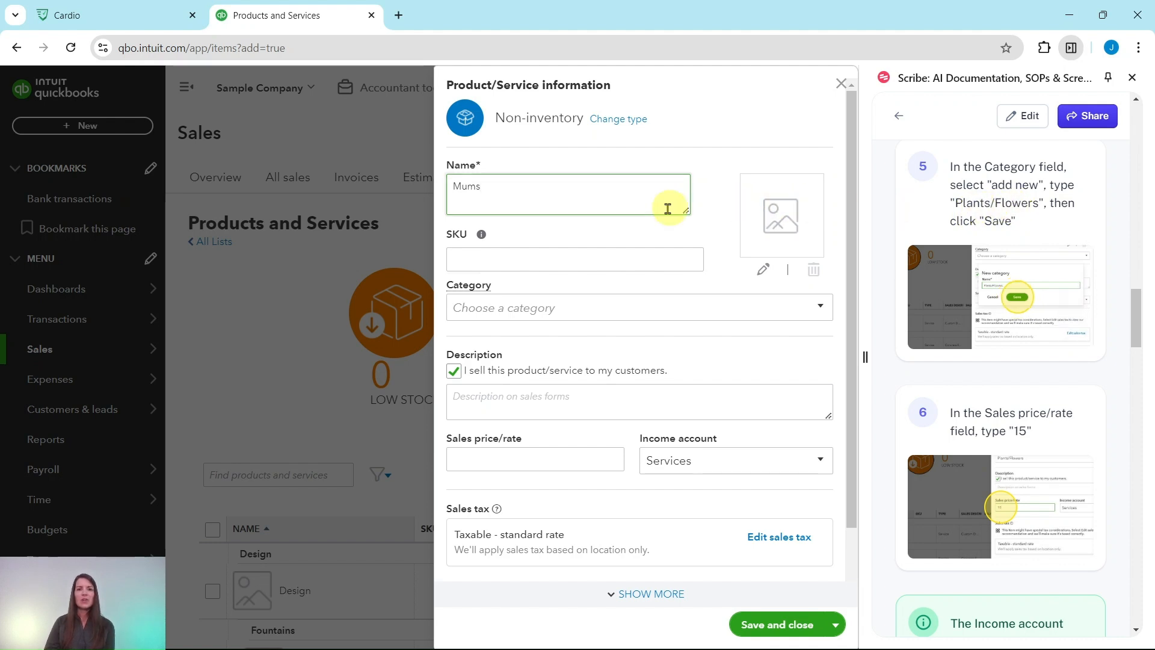
left_click(553, 304)
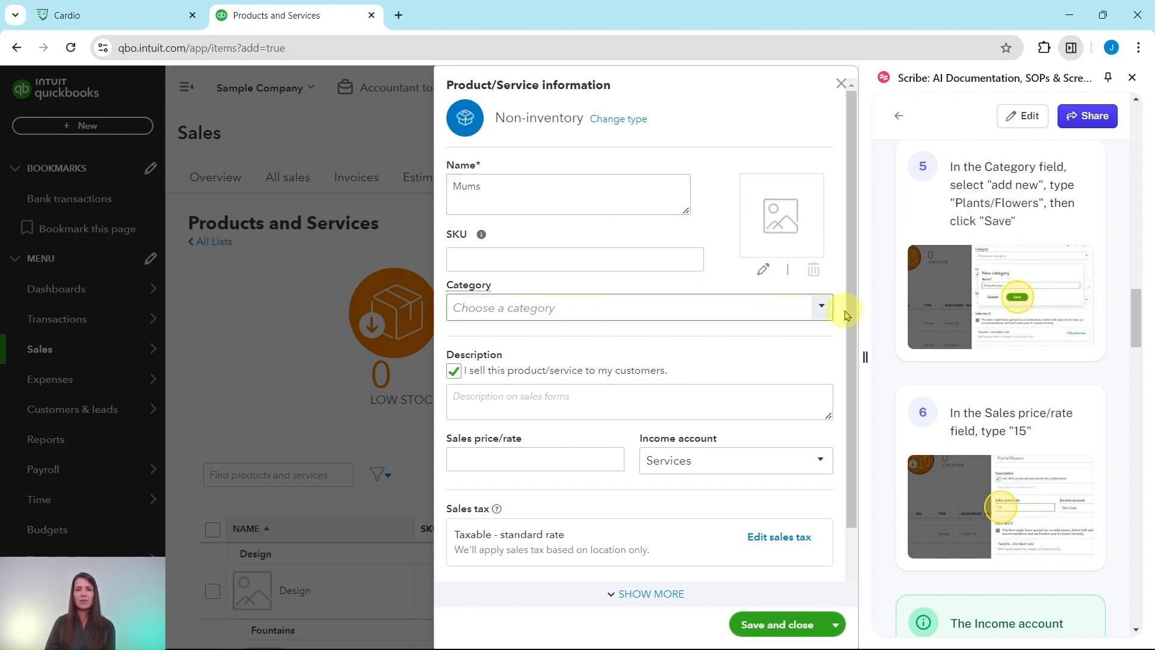
left_click(823, 308)
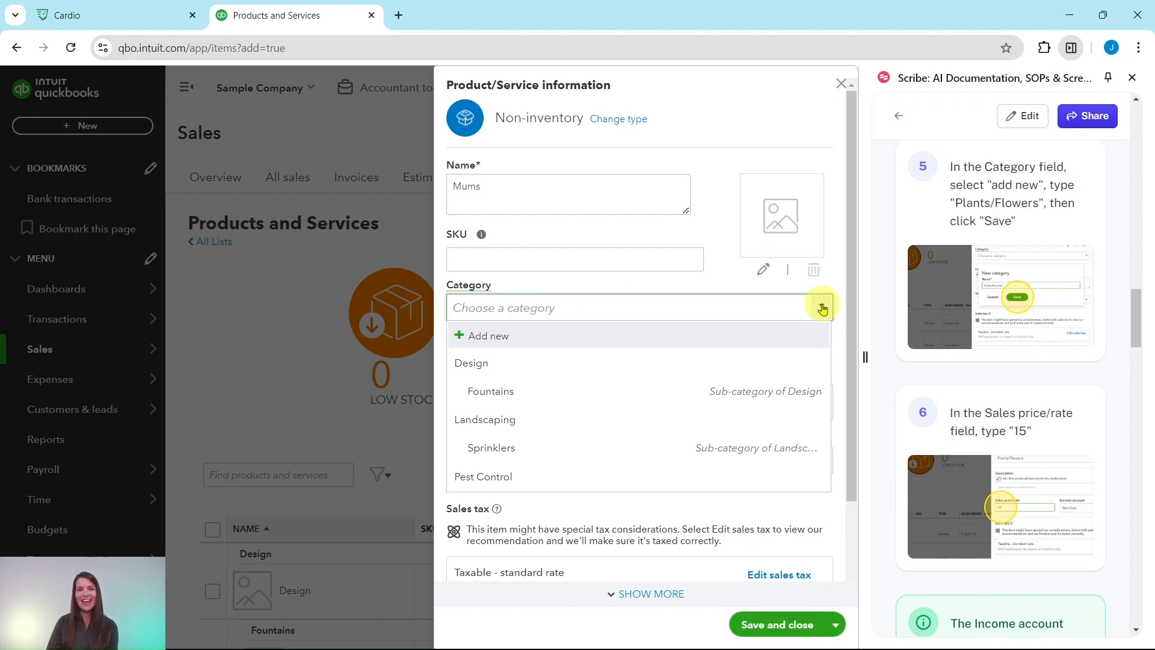
left_click(482, 341)
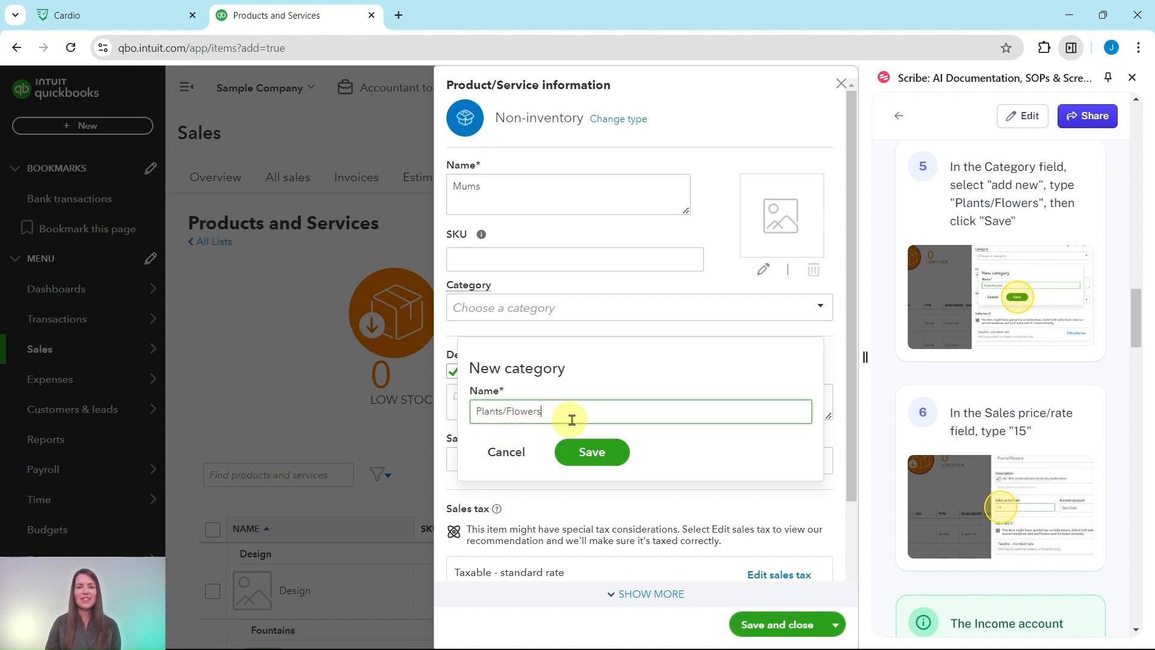
left_click(593, 461)
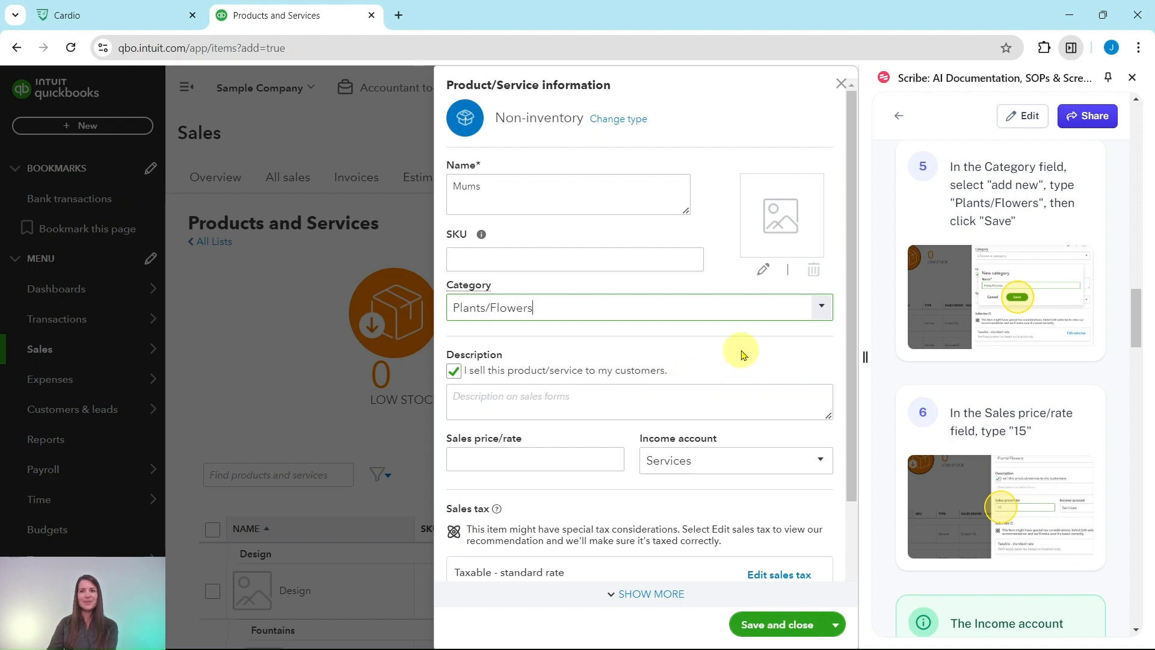
scroll(986, 361, "down", 4)
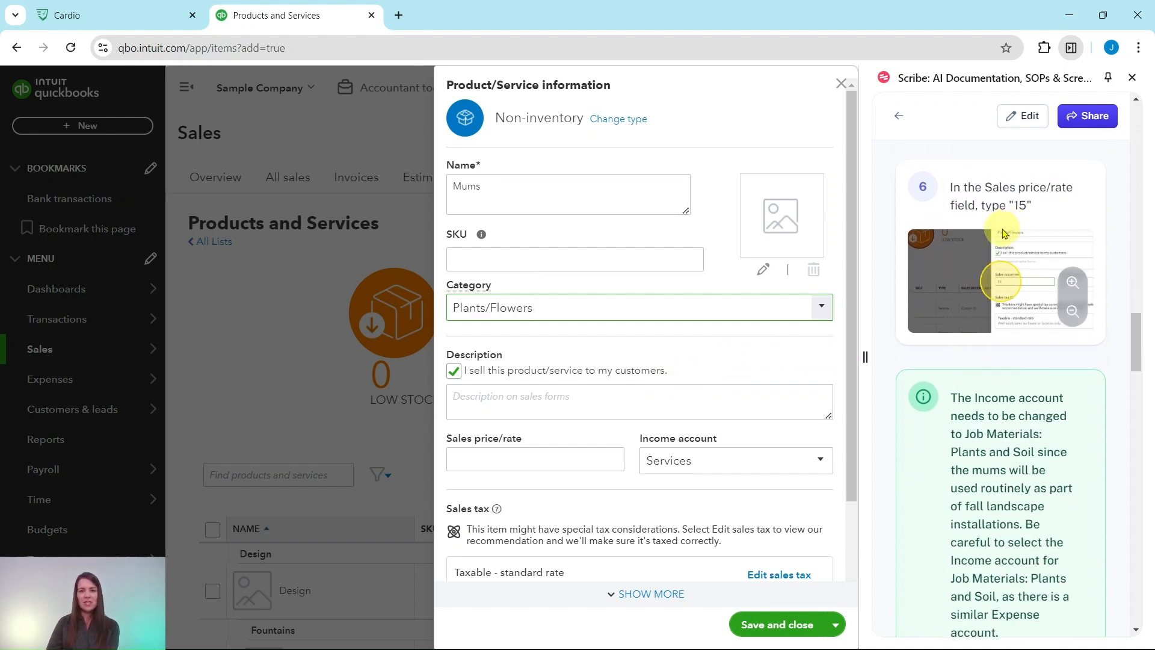
left_click(551, 459)
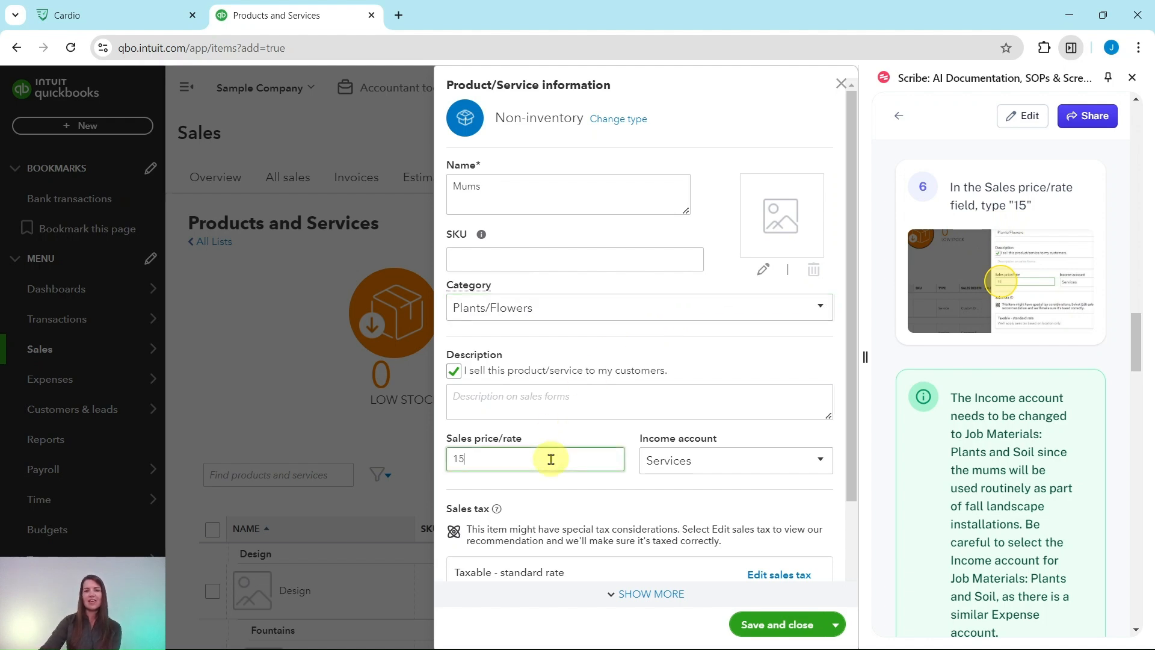
Step: Set the Mums product's income account to Plants and Soil, the Job Materials sub-account under Landscaping Services
scroll(993, 282, "down", 4)
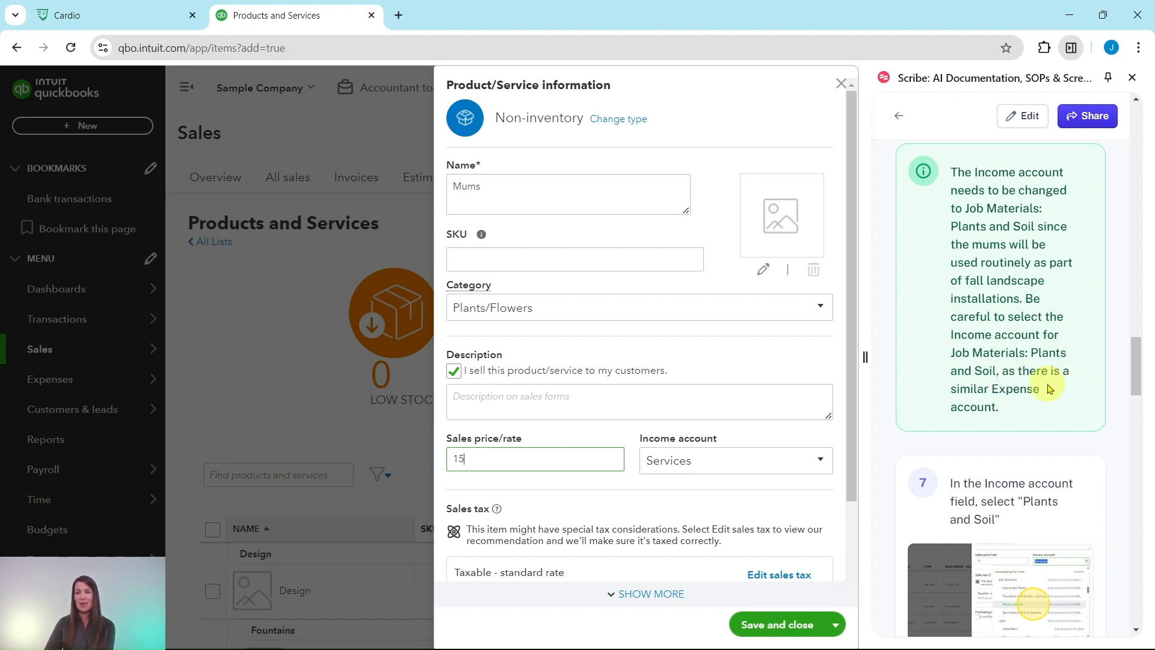
scroll(1050, 389, "down", 2)
scroll(1050, 388, "down", 1)
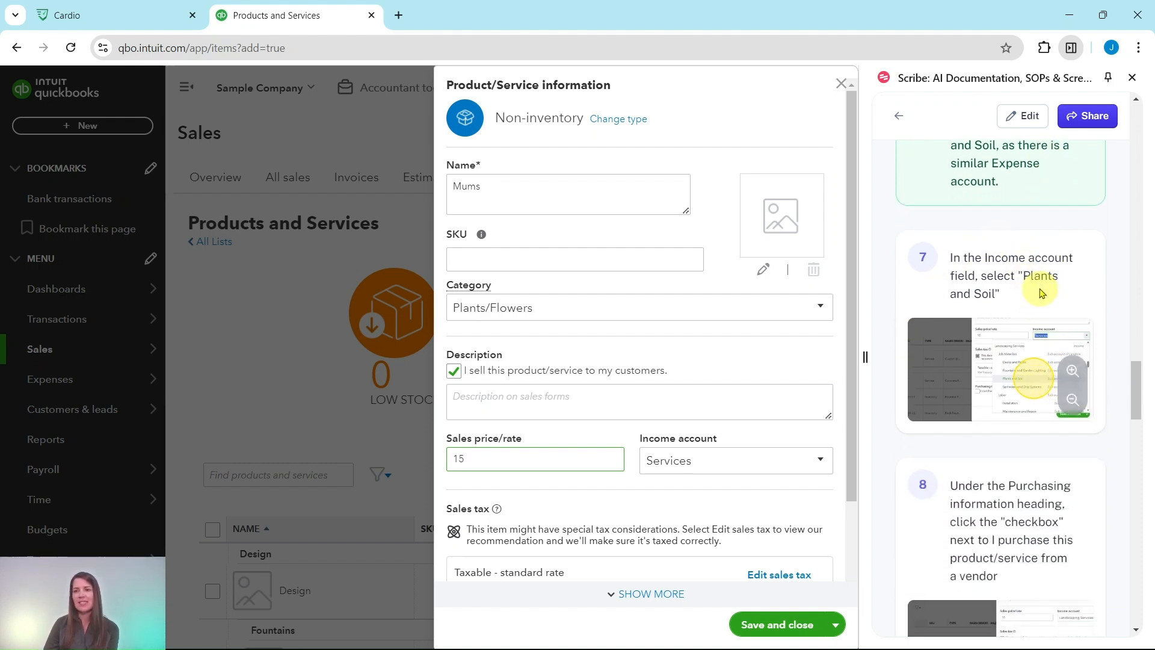
left_click(816, 468)
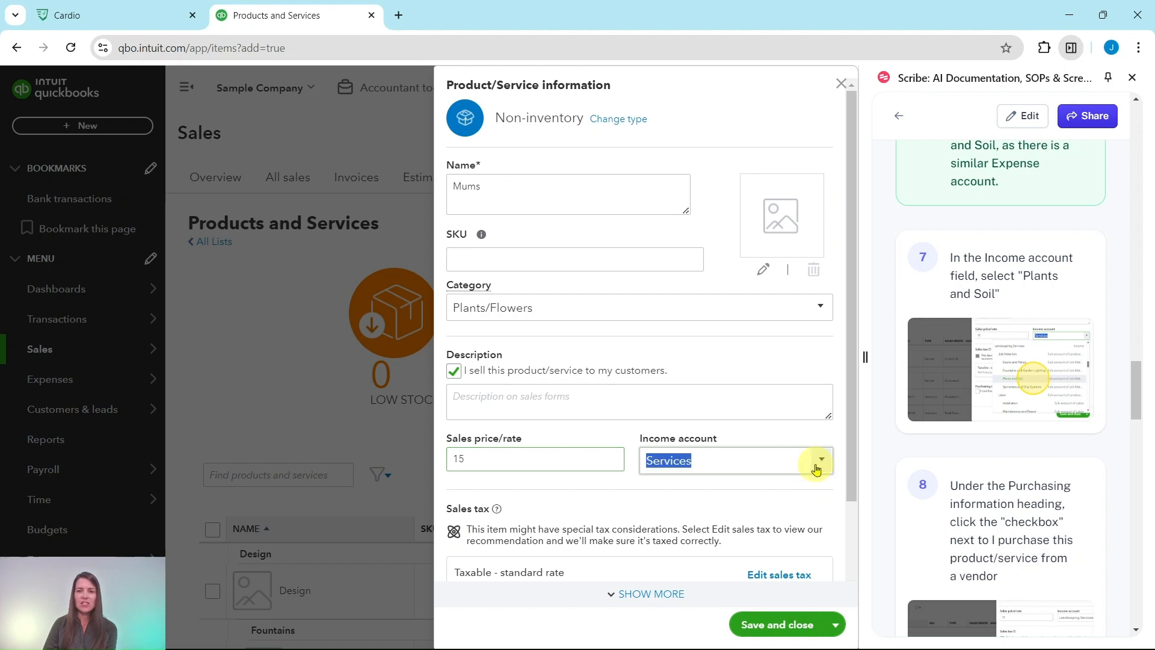
scroll(672, 339, "up", 2)
scroll(672, 339, "up", 5)
scroll(663, 333, "down", 2)
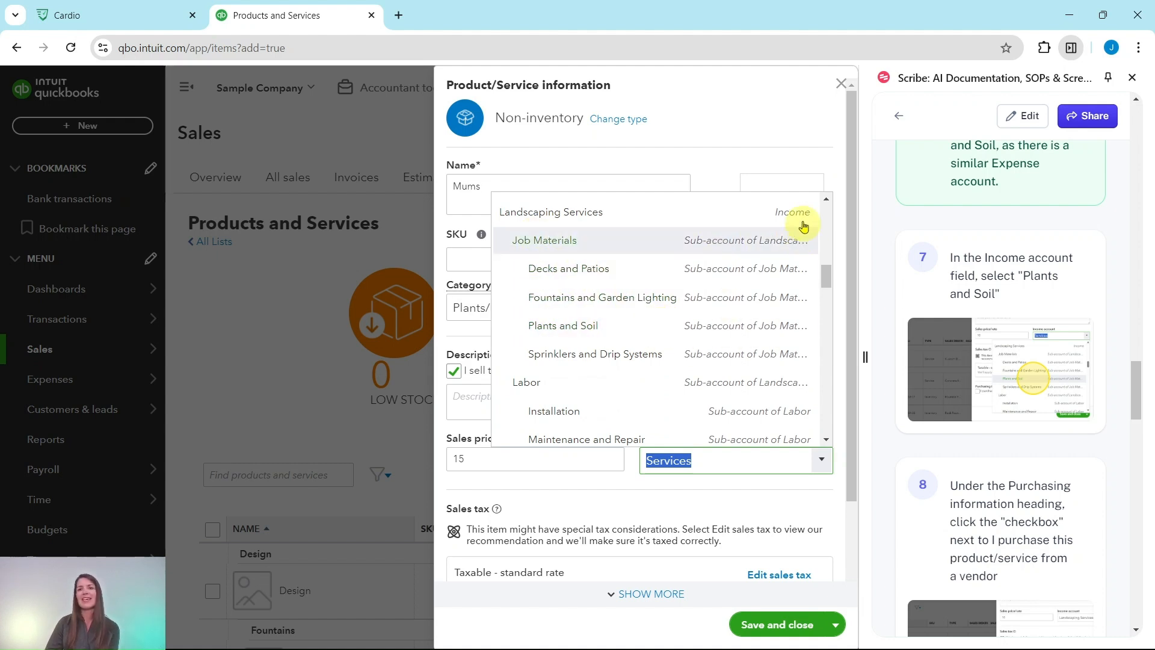
scroll(776, 325, "up", 3)
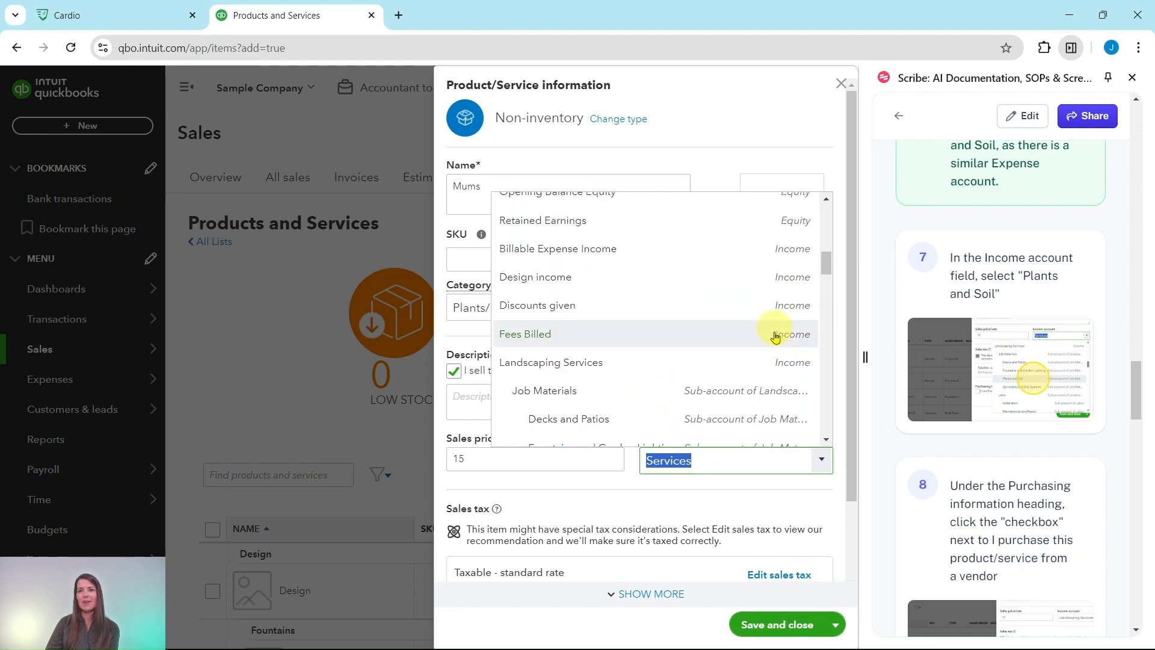
scroll(774, 322, "up", 5)
scroll(753, 315, "down", 3)
scroll(753, 315, "down", 10)
scroll(750, 329, "up", 8)
scroll(745, 325, "down", 3)
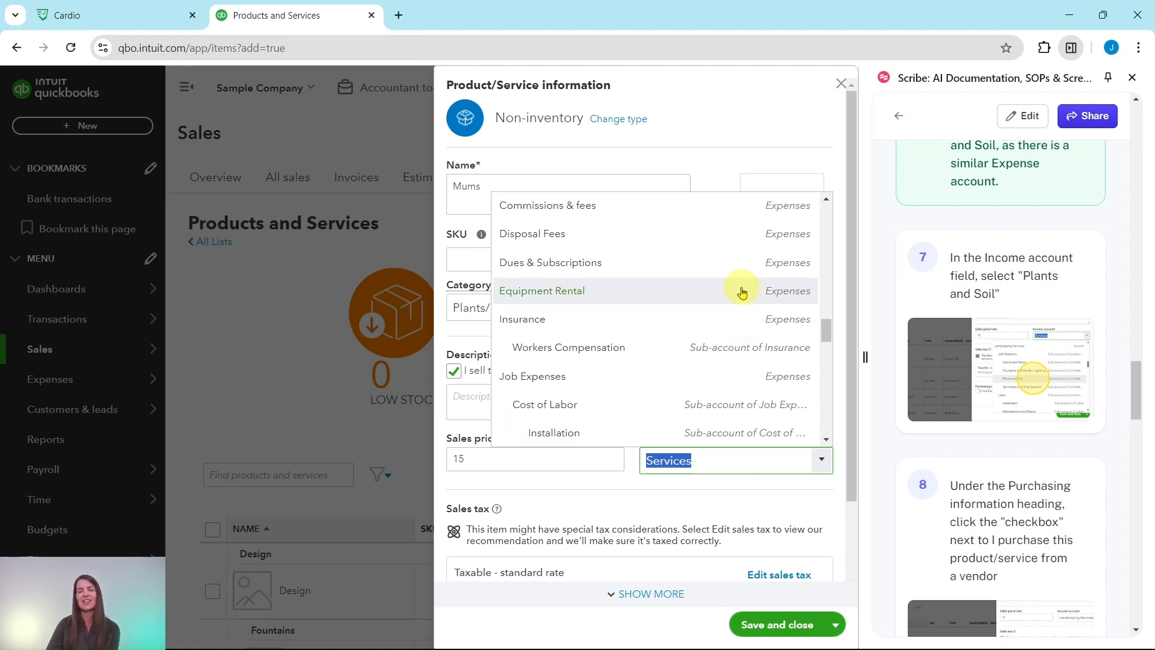
scroll(697, 332, "down", 5)
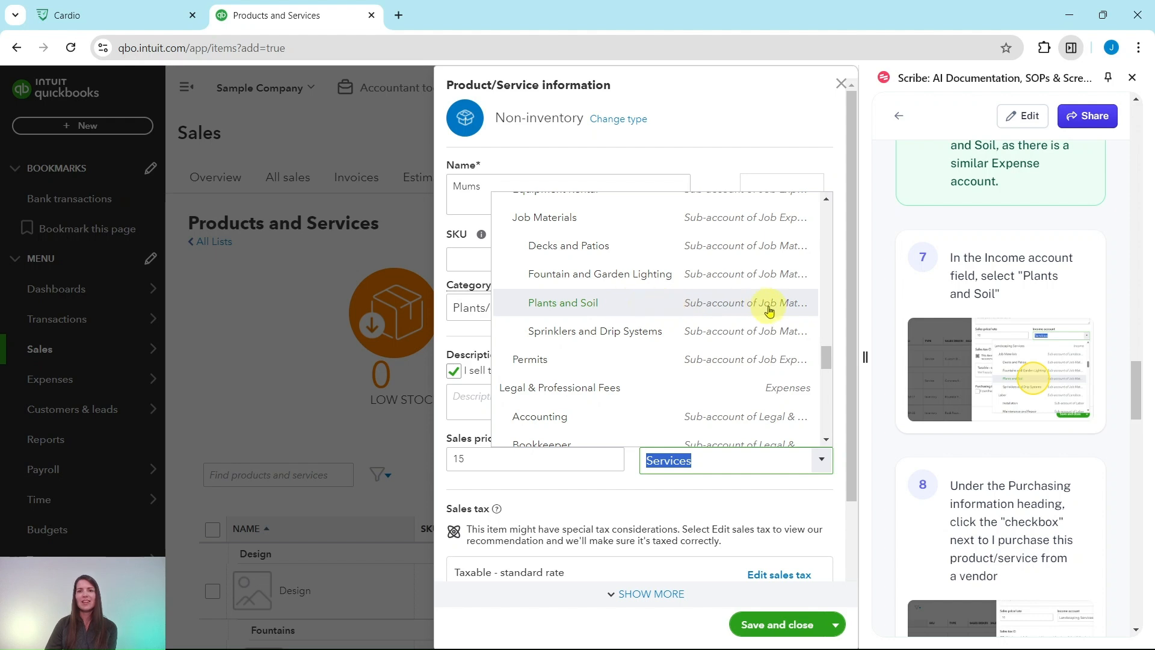
scroll(683, 289, "up", 8)
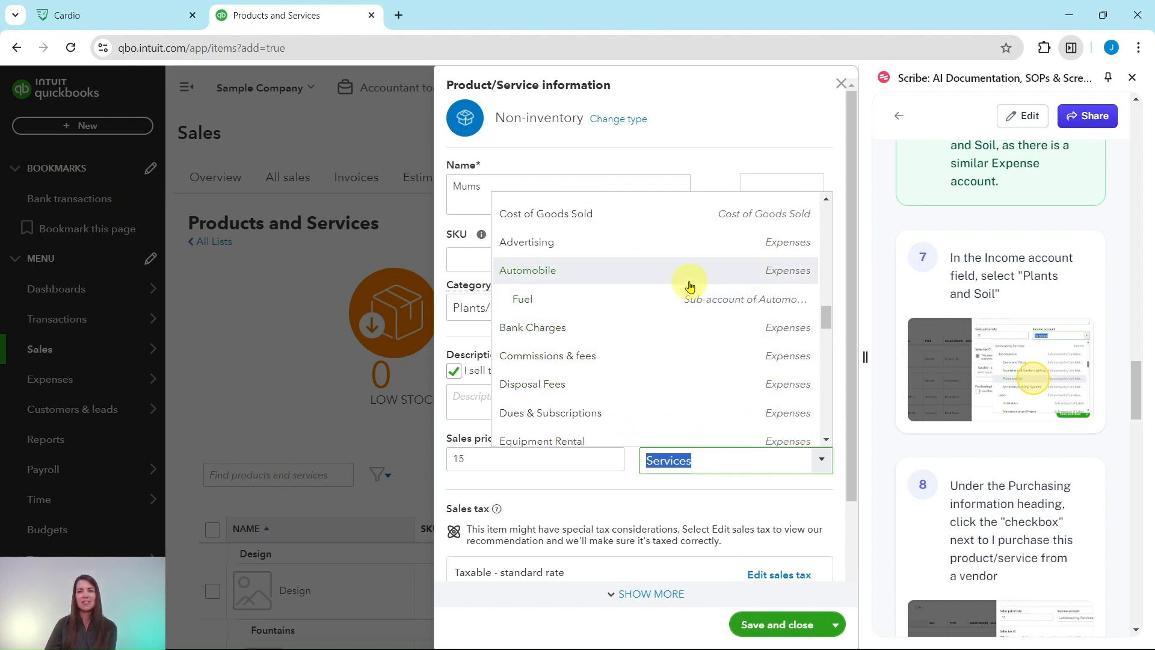
scroll(690, 283, "up", 4)
scroll(689, 287, "up", 3)
scroll(716, 388, "down", 1)
scroll(709, 361, "down", 1)
scroll(691, 337, "up", 2)
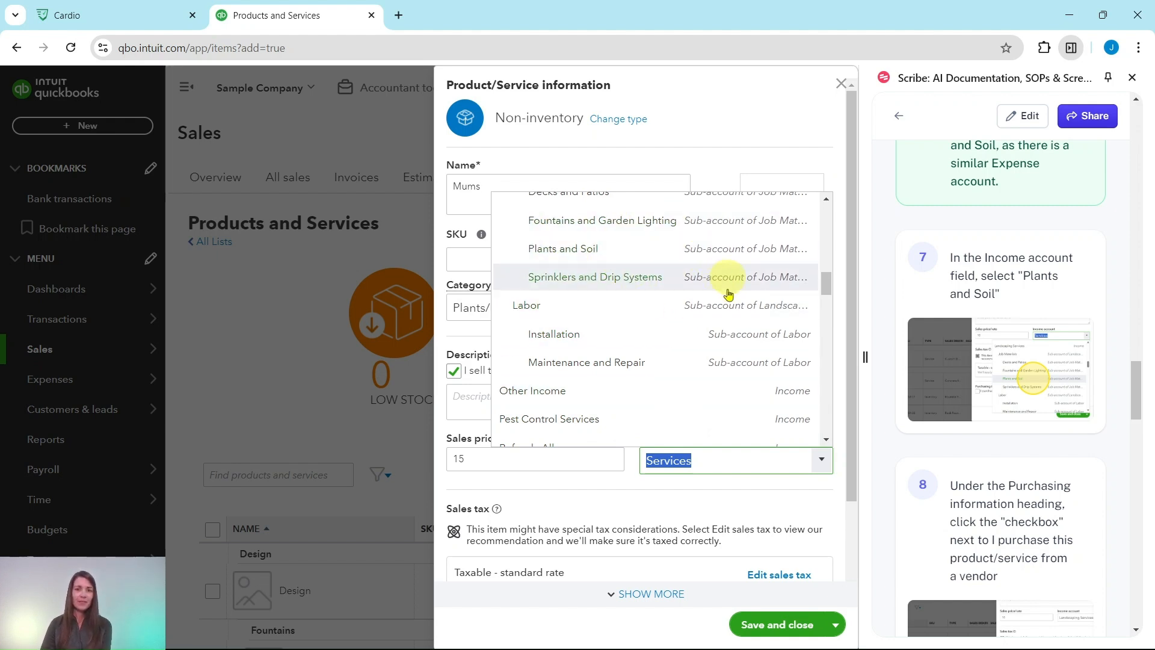
left_click(552, 252)
Step: Mark Mums as purchased from a vendor and set its cost to 12
scroll(1037, 317, "down", 5)
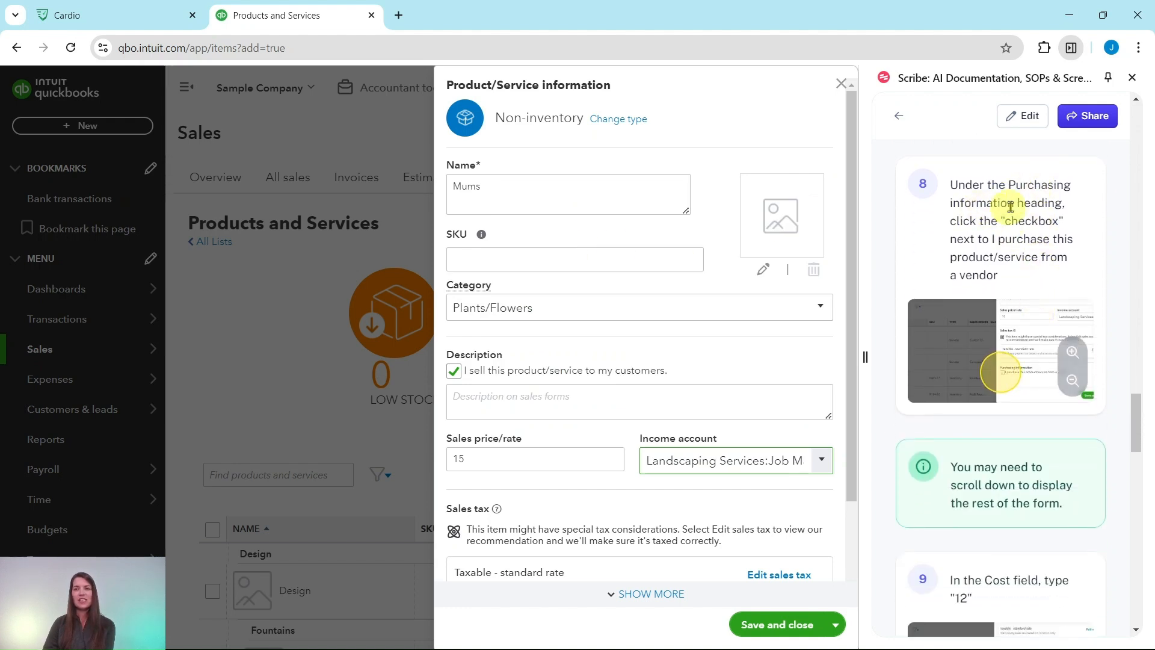
scroll(614, 300, "down", 3)
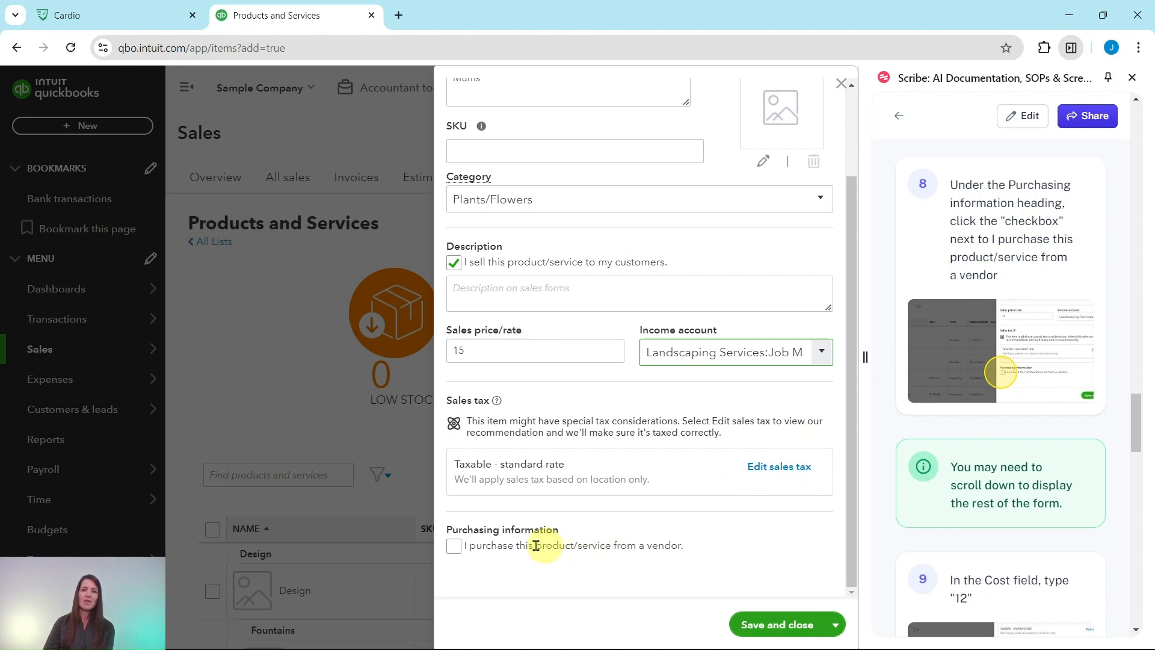
left_click(454, 546)
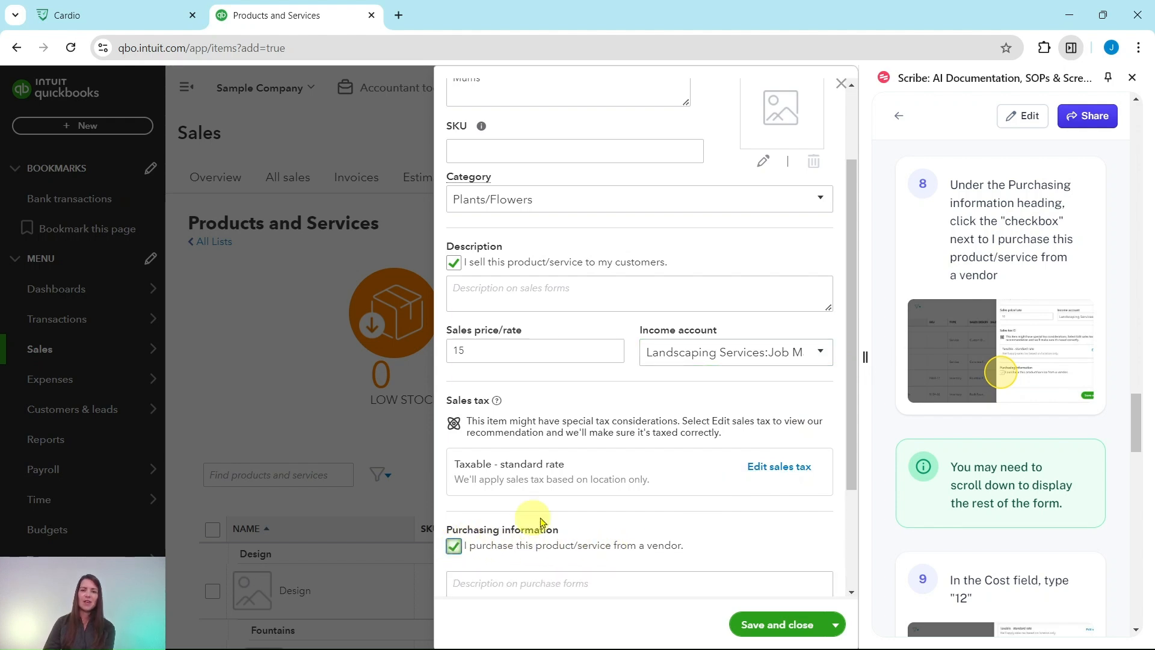
scroll(696, 454, "down", 3)
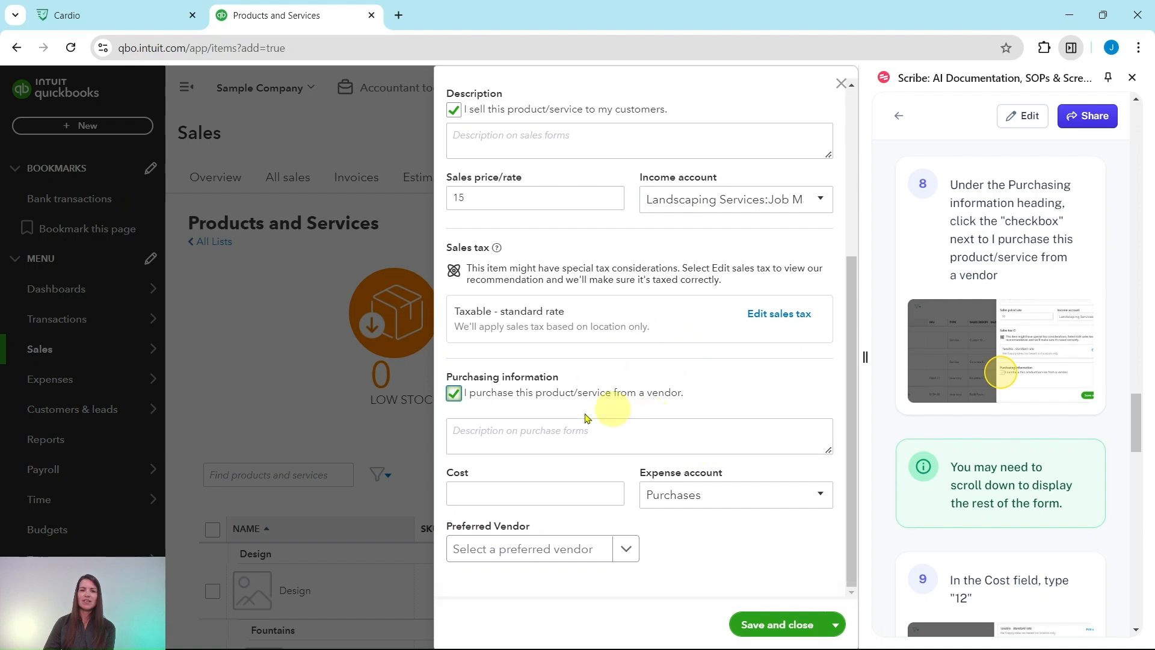
scroll(915, 517, "down", 5)
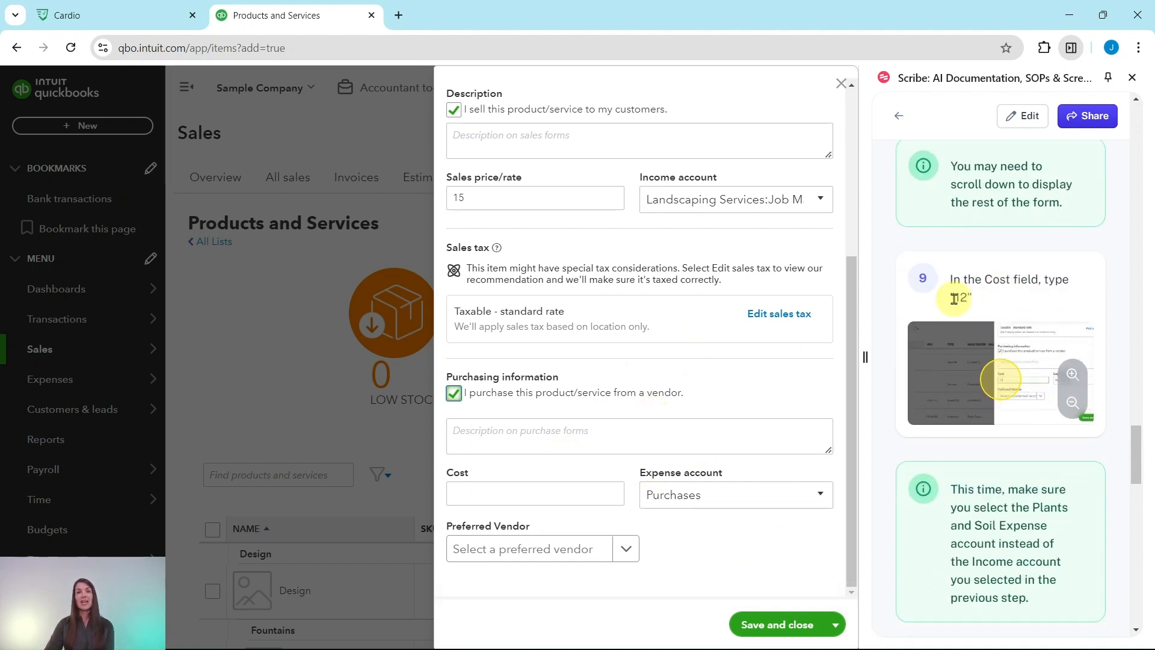
left_click(537, 496)
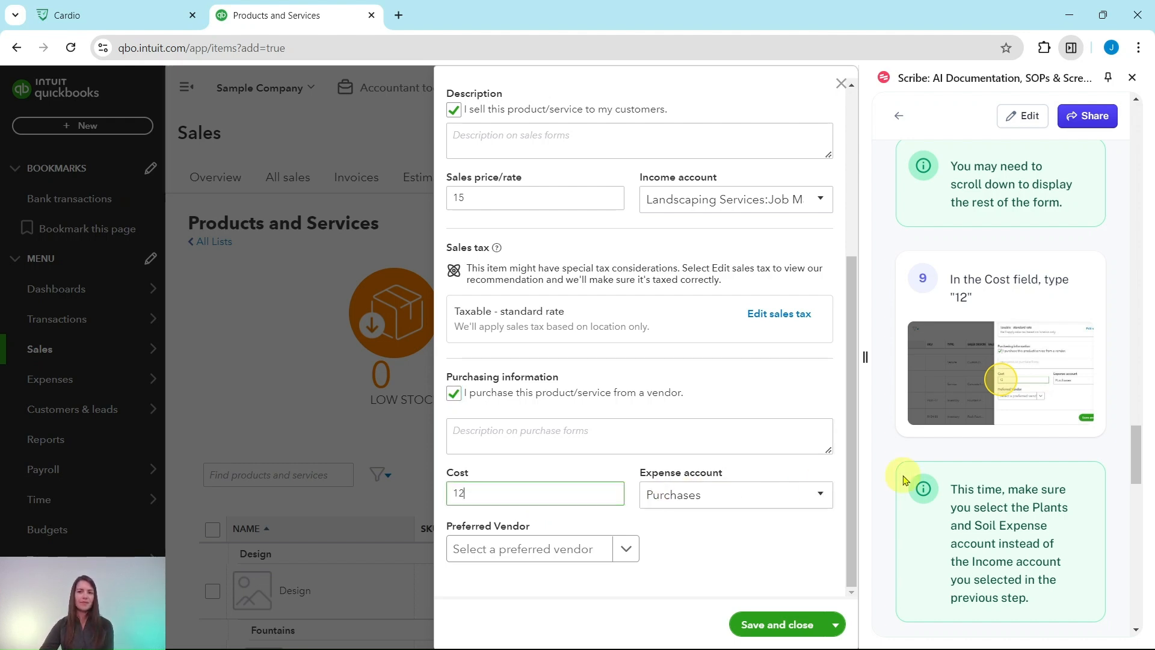
Step: Set the expense account to Plants and Soil under Job Expenses: Job Materials, and save and close the Mums product
scroll(1016, 469, "down", 3)
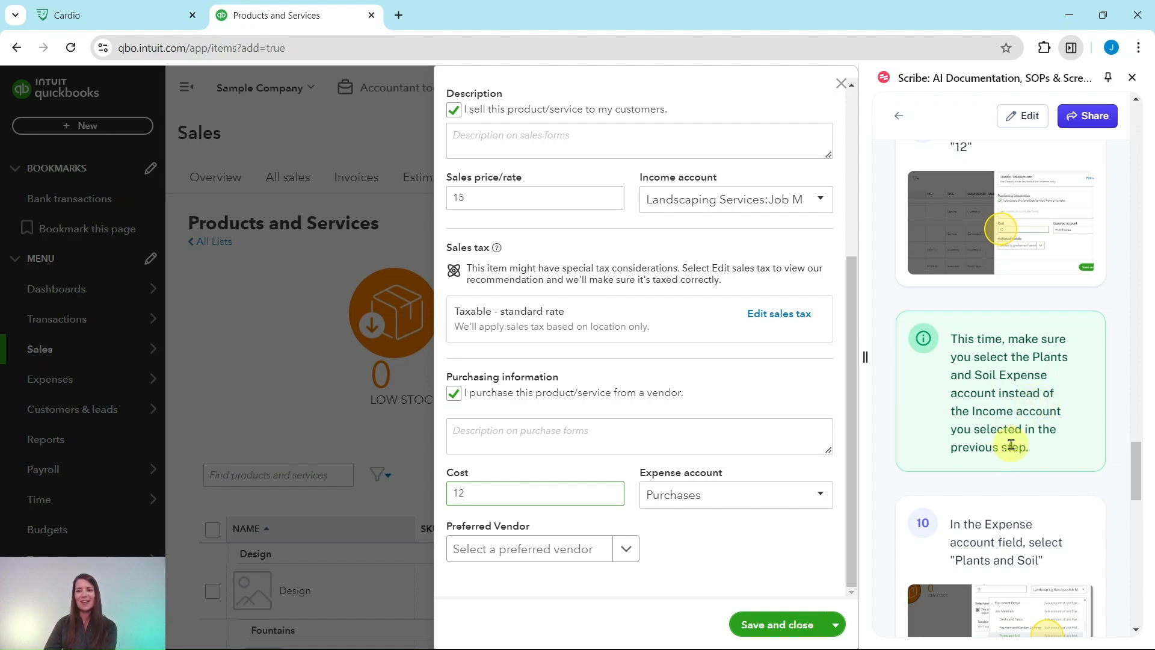
scroll(1032, 433, "down", 4)
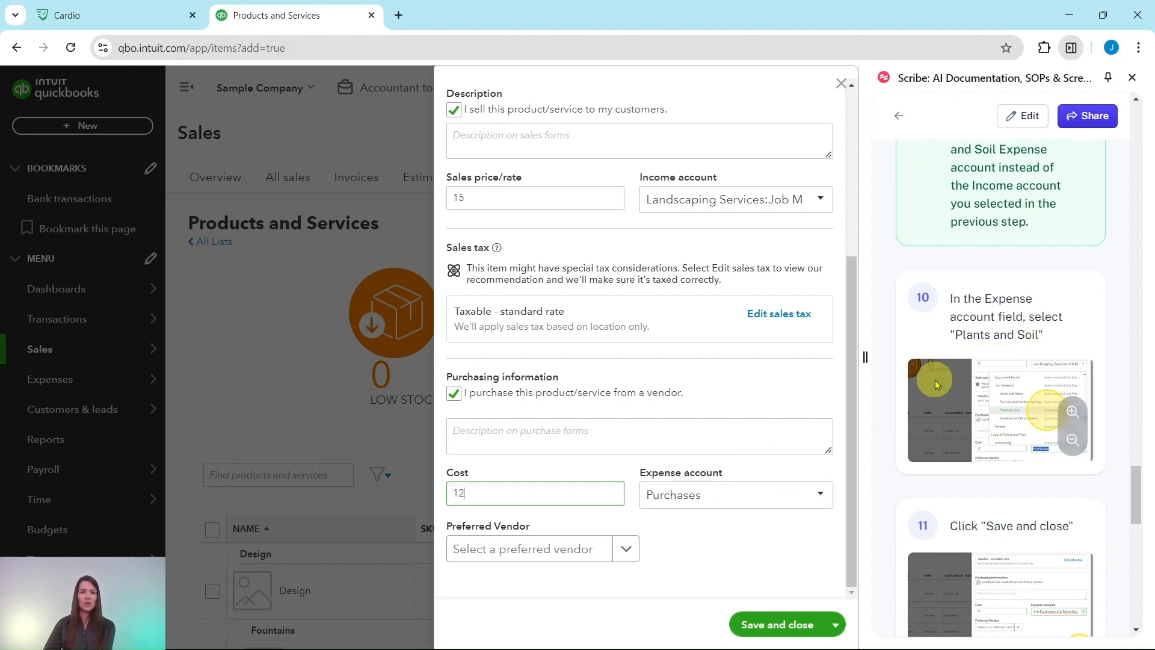
left_click(827, 499)
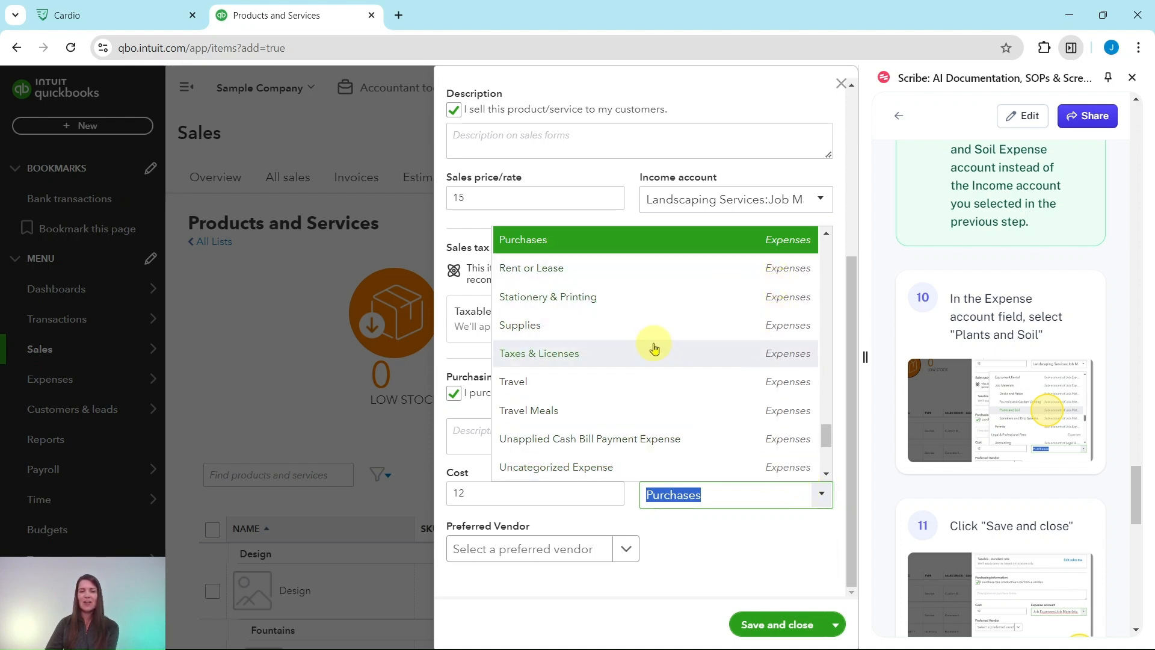
scroll(654, 349, "up", 8)
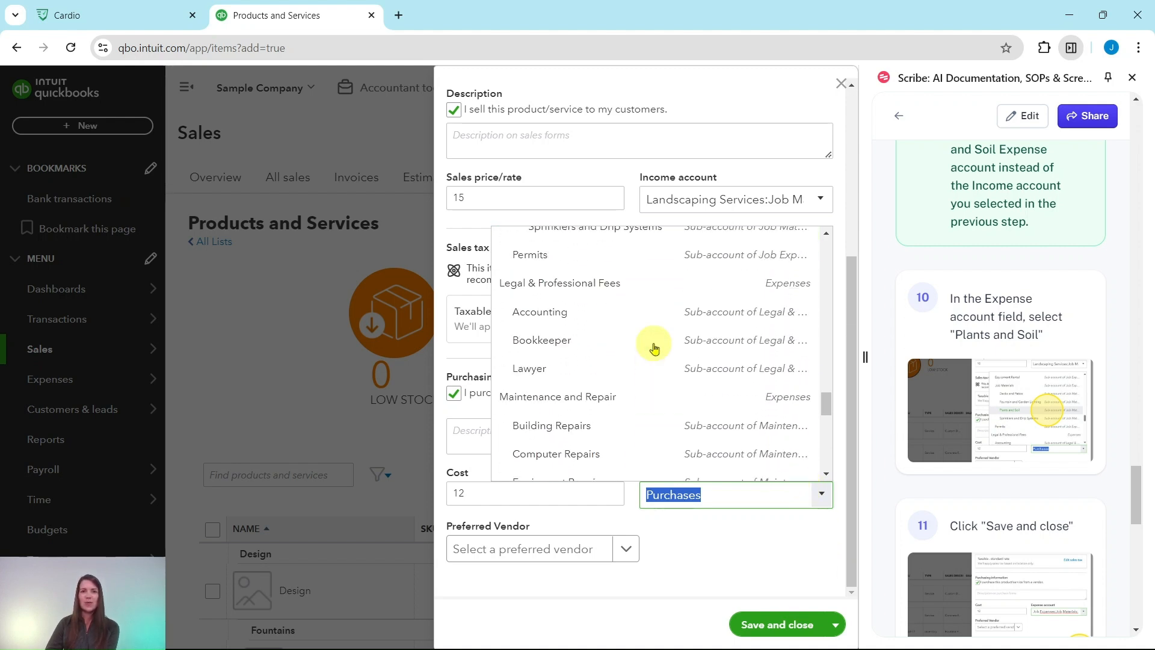
scroll(654, 347, "up", 5)
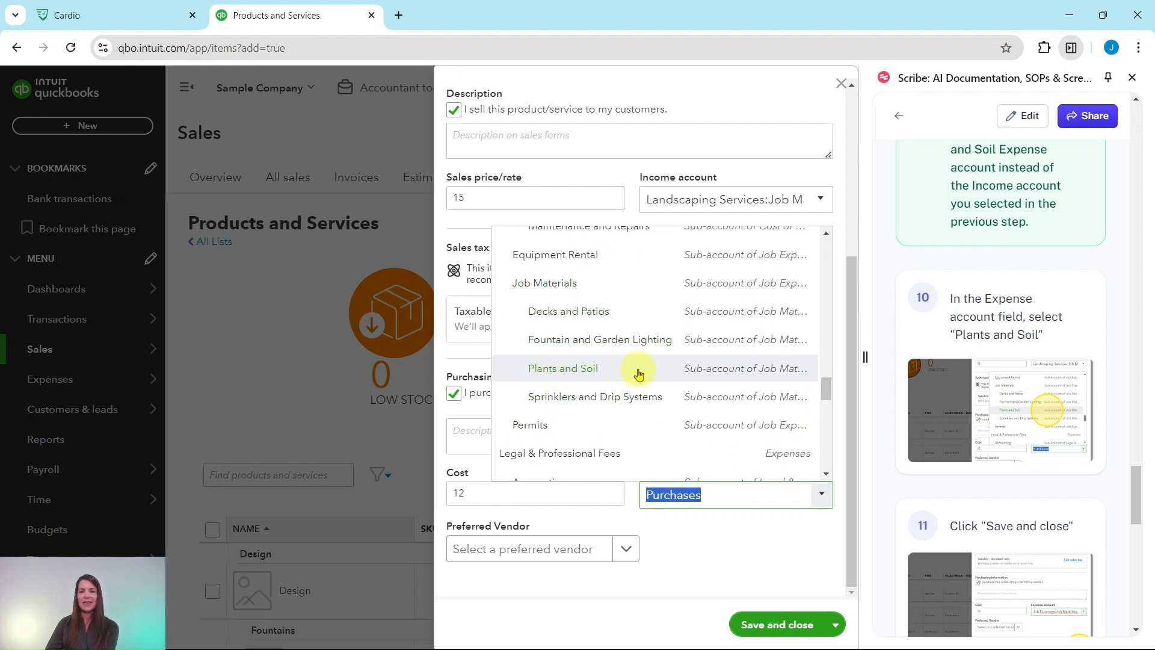
left_click(559, 368)
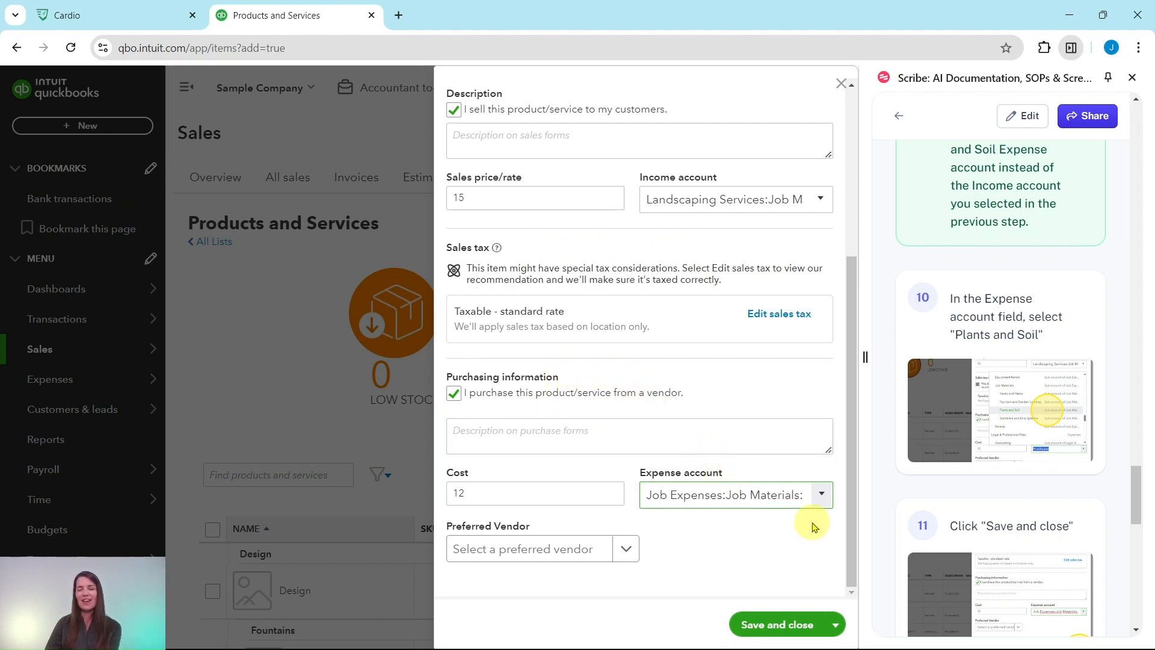
left_click(778, 625)
Step: Read the guide's double-check instructions and check the Mums entry under Plants/Flowers in the Products and Services list
scroll(980, 469, "down", 5)
scroll(981, 468, "down", 2)
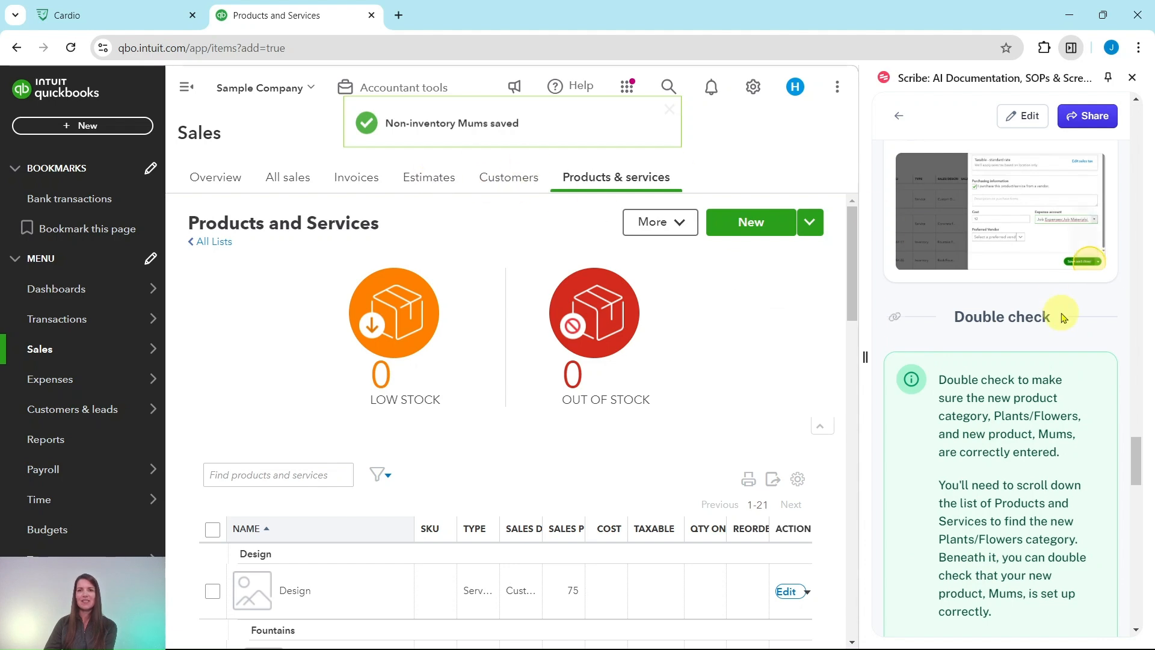
scroll(1035, 313, "down", 3)
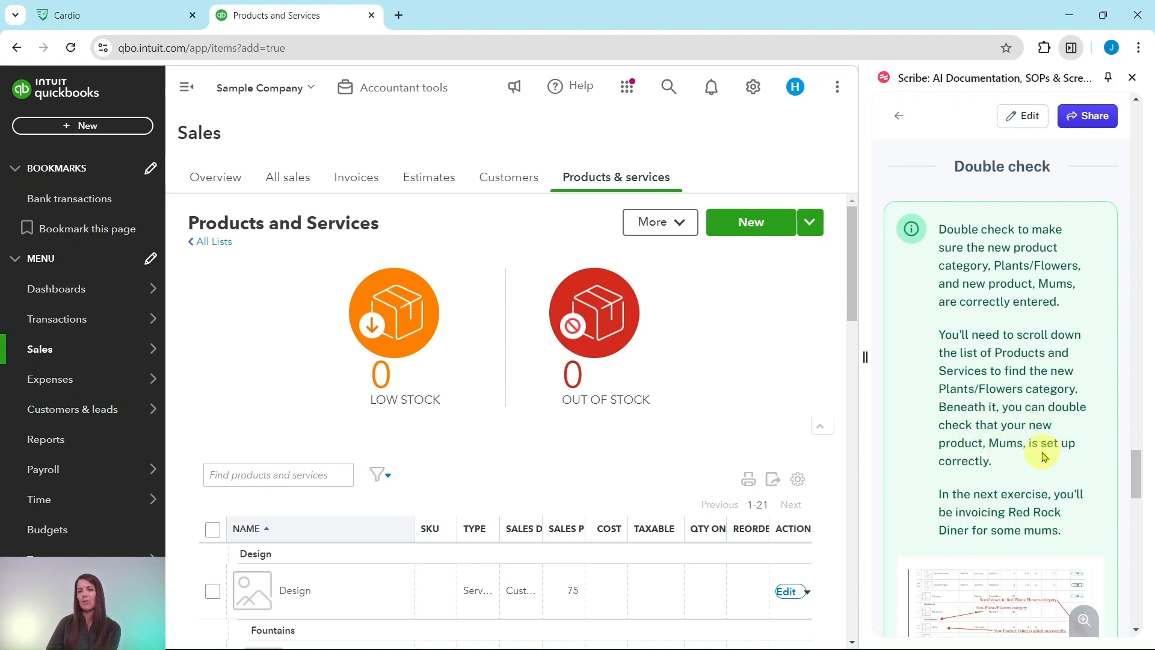
scroll(598, 420, "down", 5)
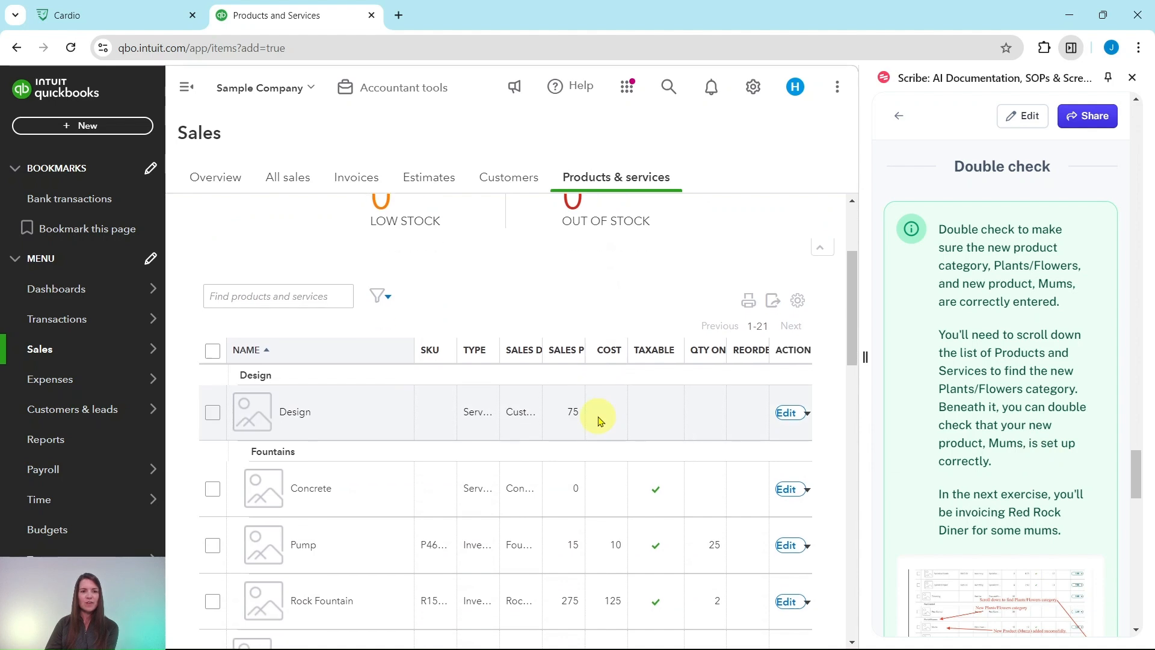
scroll(614, 409, "down", 5)
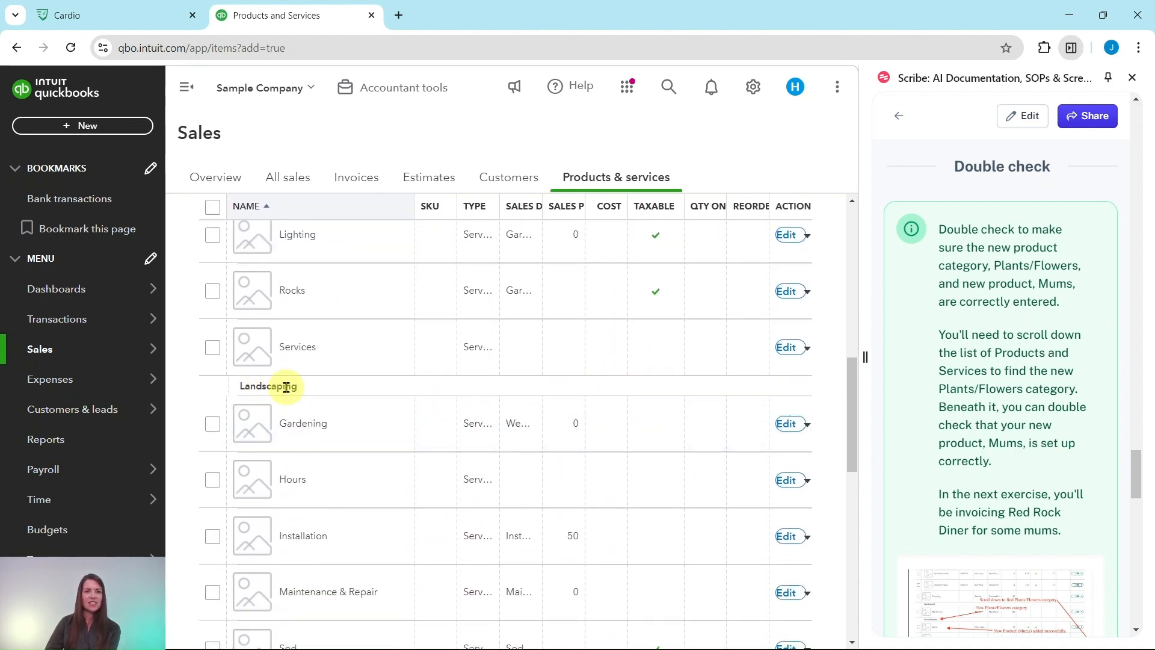
scroll(425, 413, "down", 6)
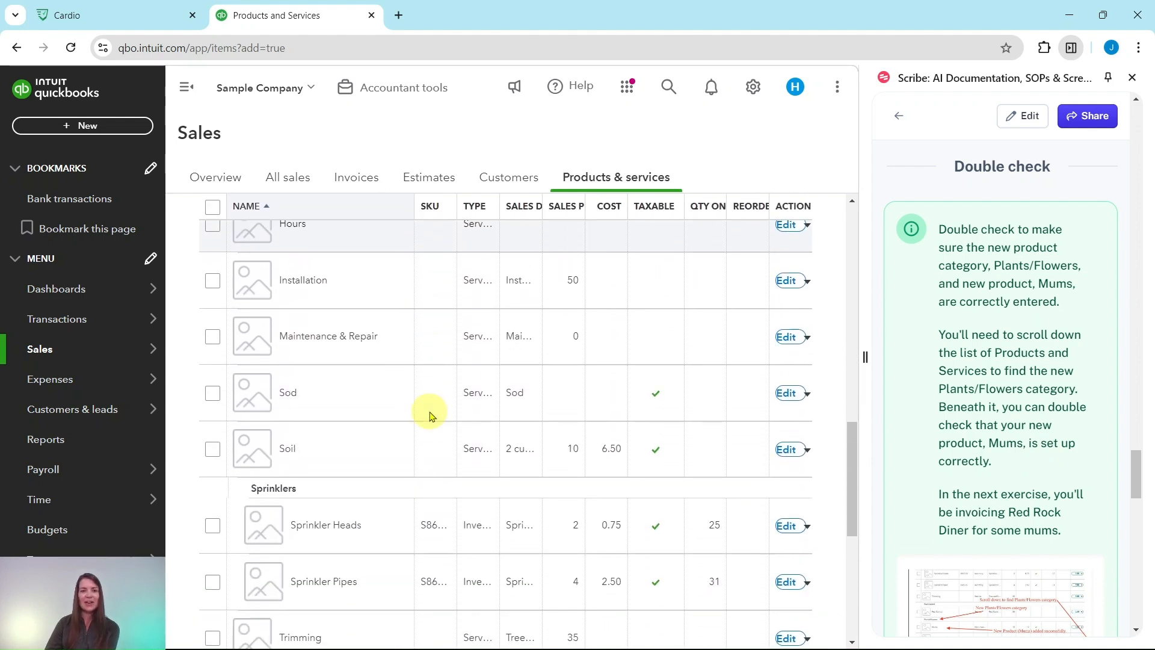
scroll(430, 415, "down", 5)
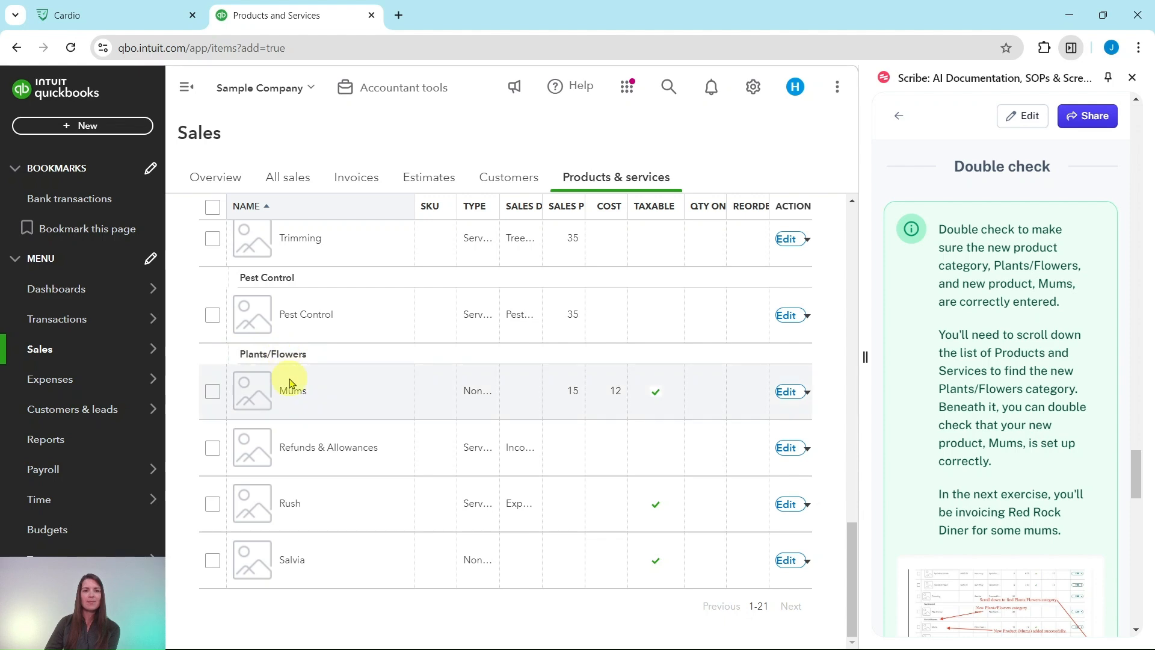
scroll(1008, 421, "down", 4)
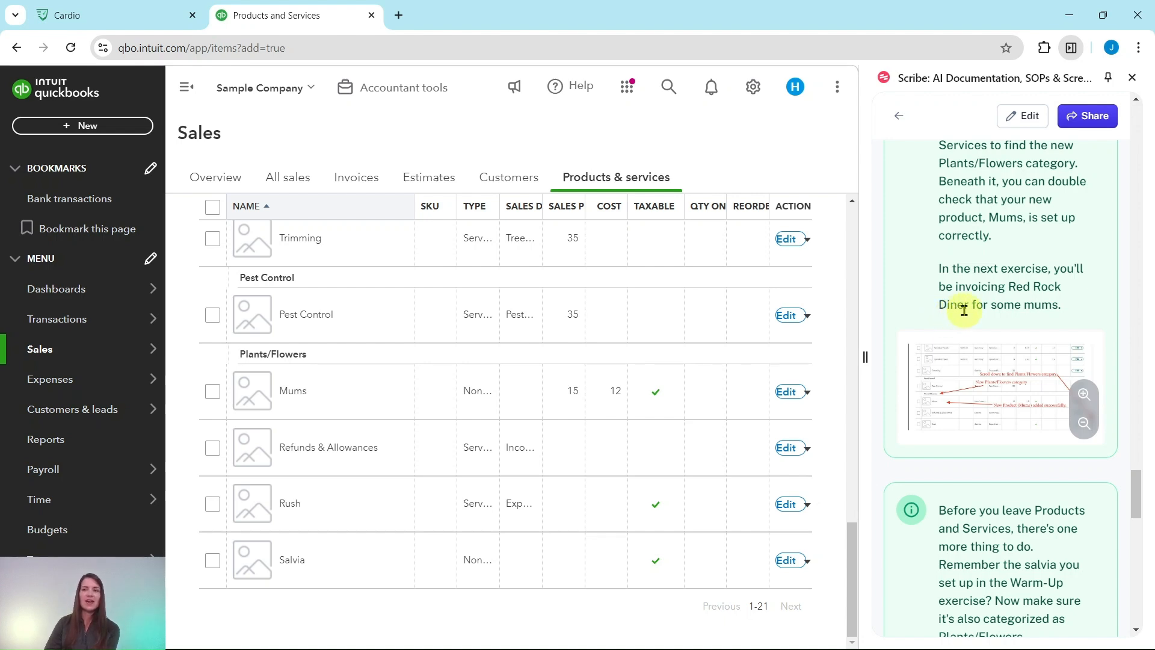
Step: Read the guide's instructions for categorizing Salvia and search the Products and Services list for "salvia"
scroll(1019, 319, "down", 5)
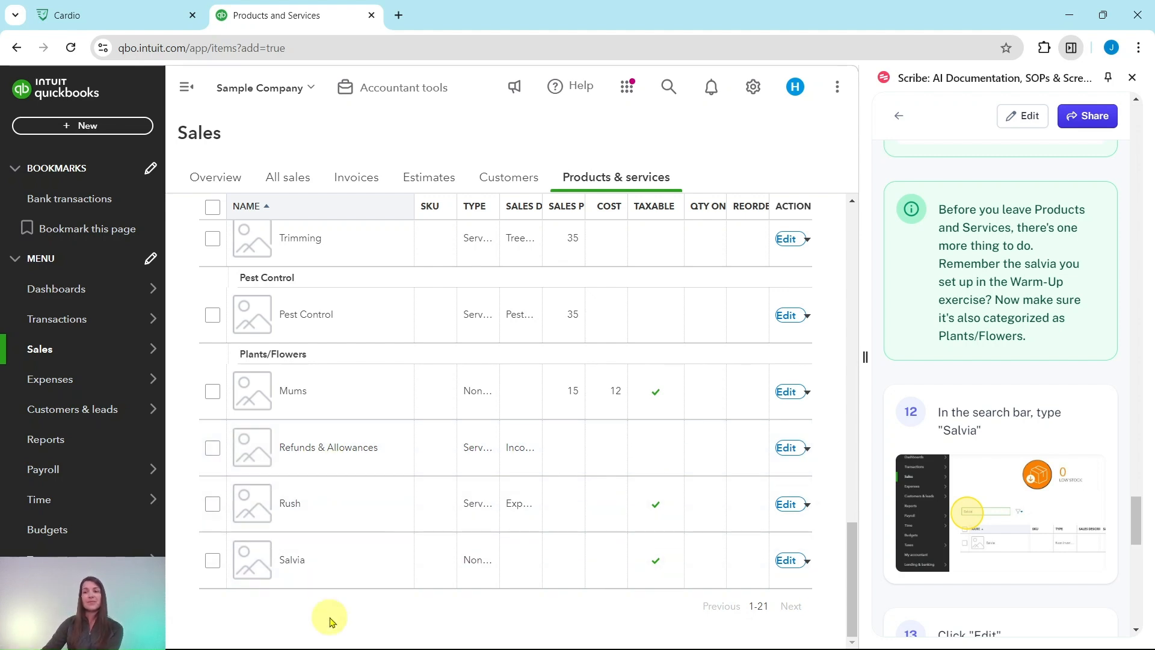
scroll(982, 359, "down", 3)
scroll(981, 359, "down", 1)
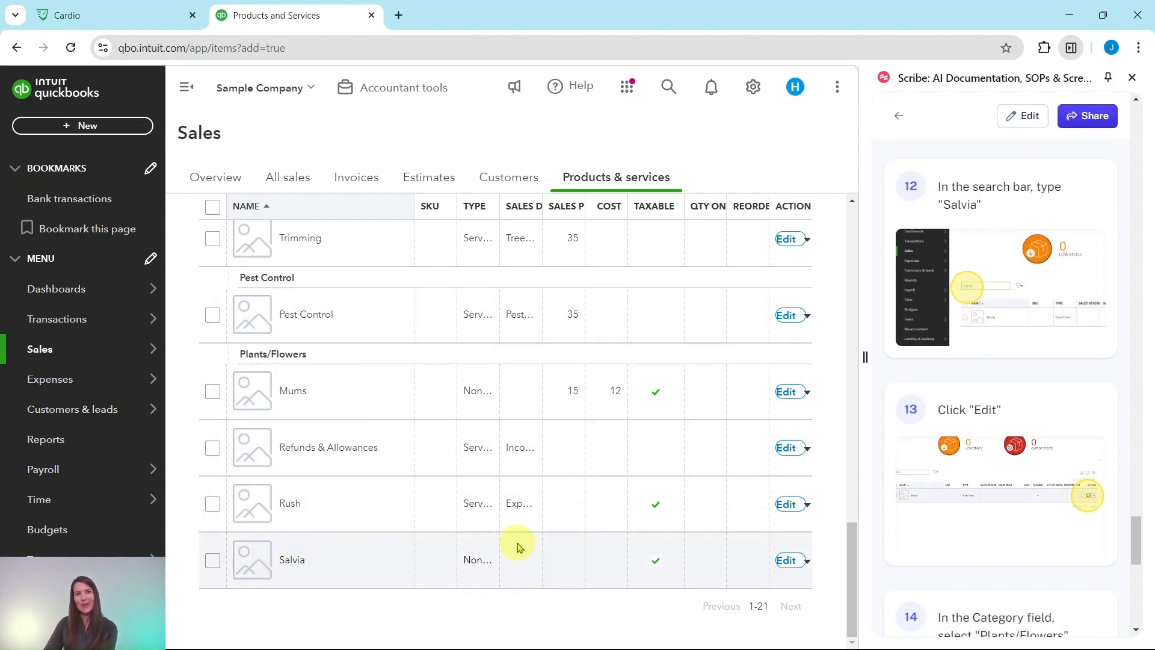
scroll(464, 494, "up", 15)
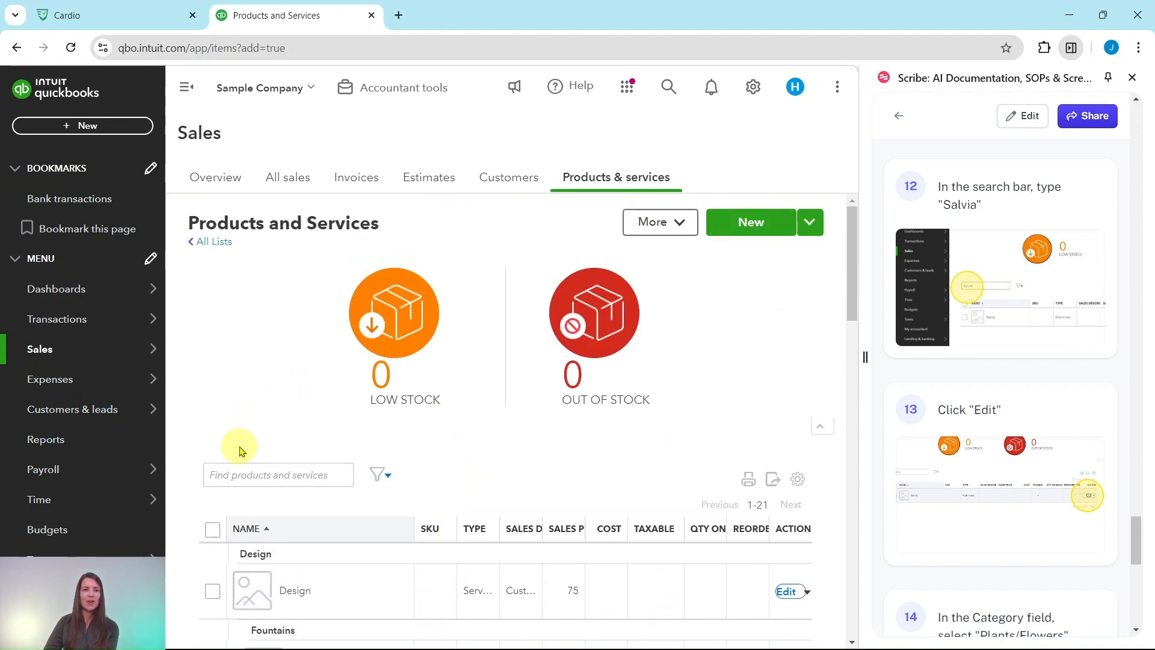
left_click(235, 475)
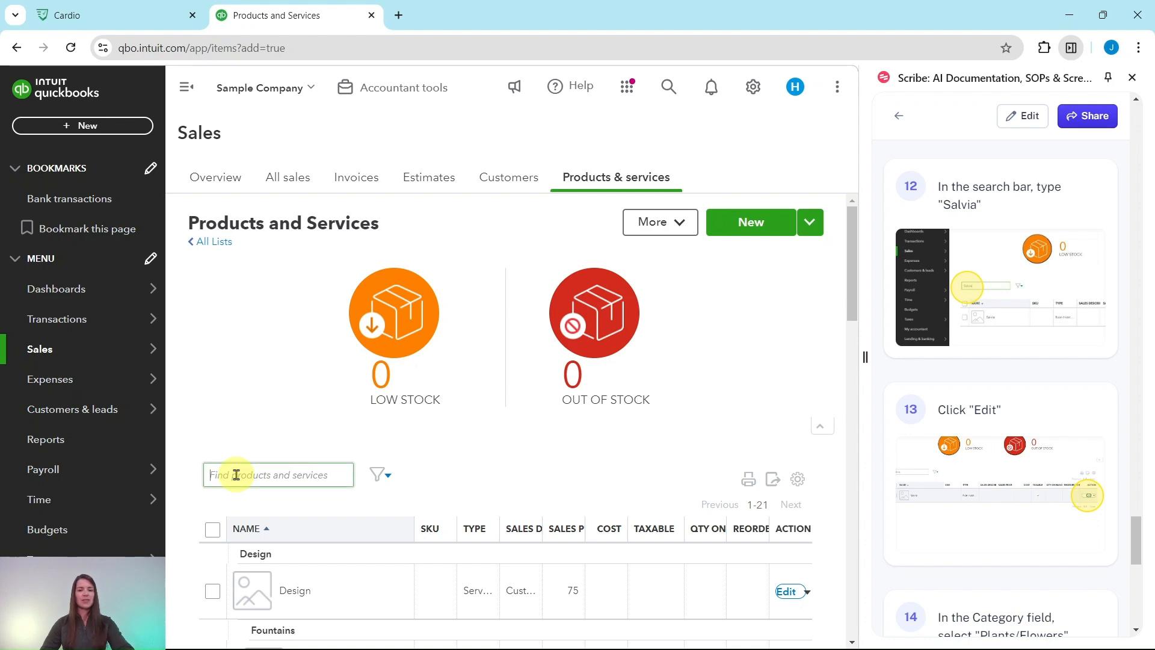
type("salvia")
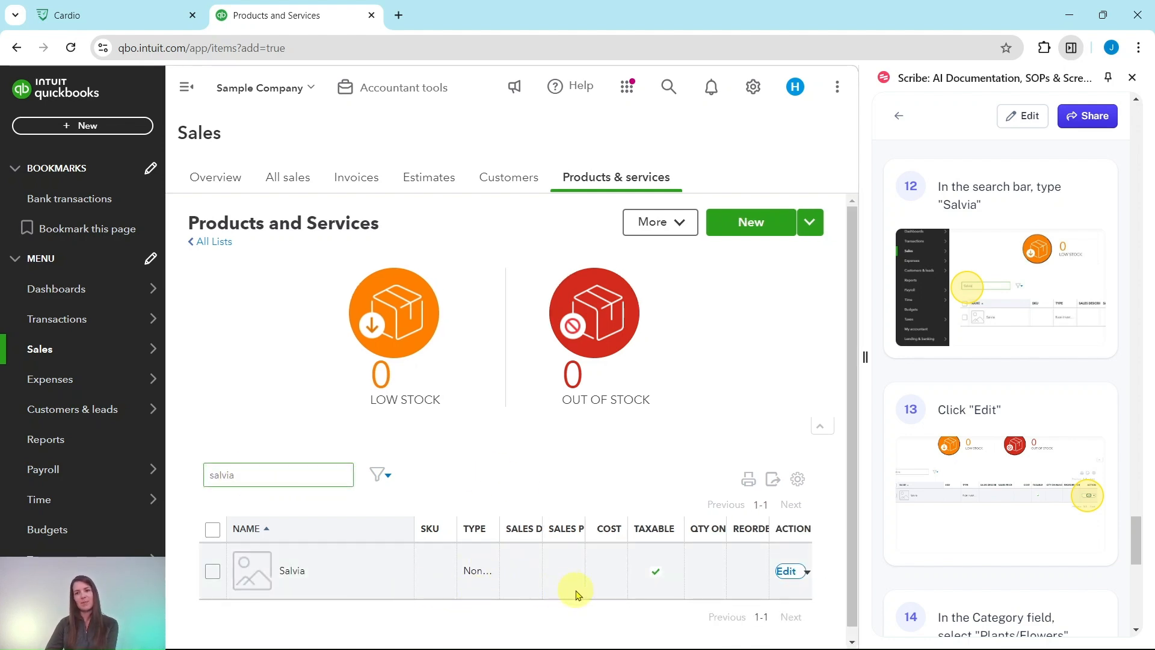
Step: Edit the Salvia product to assign it to the Plants/Flowers category, and save and close it
left_click(787, 572)
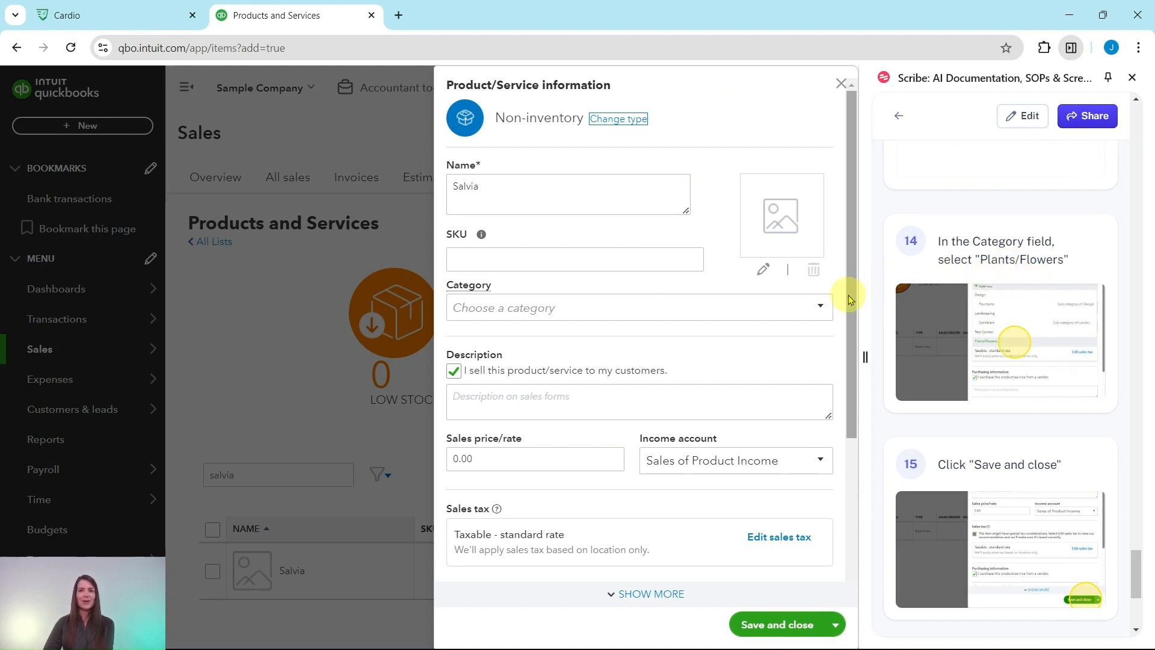
left_click(827, 311)
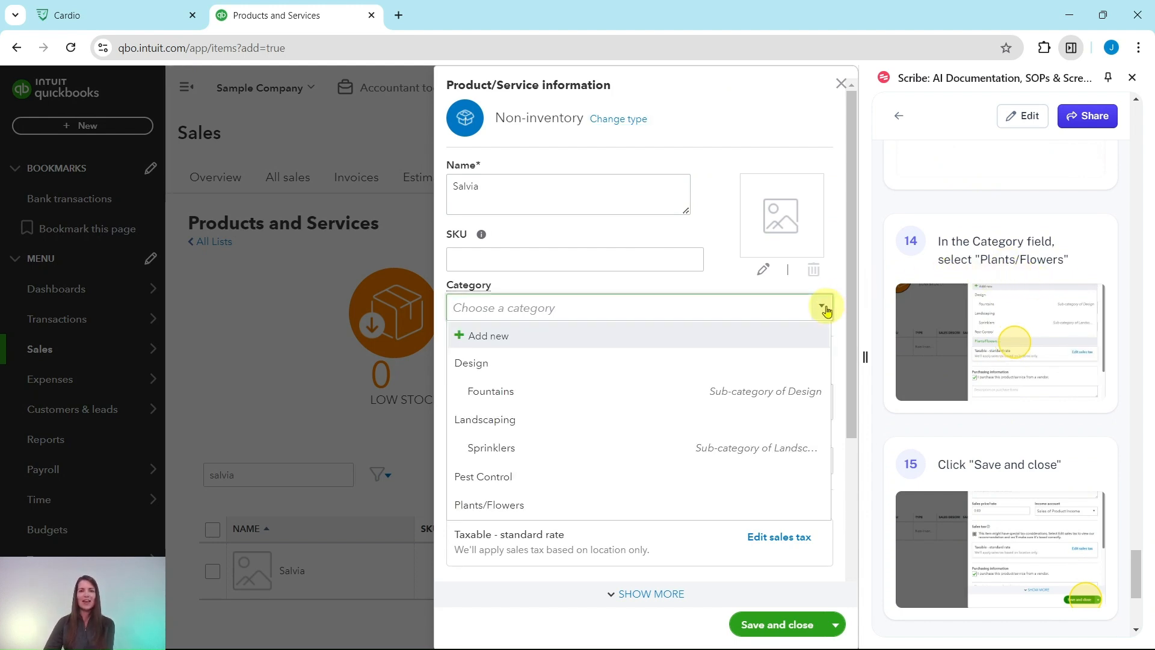
left_click(492, 512)
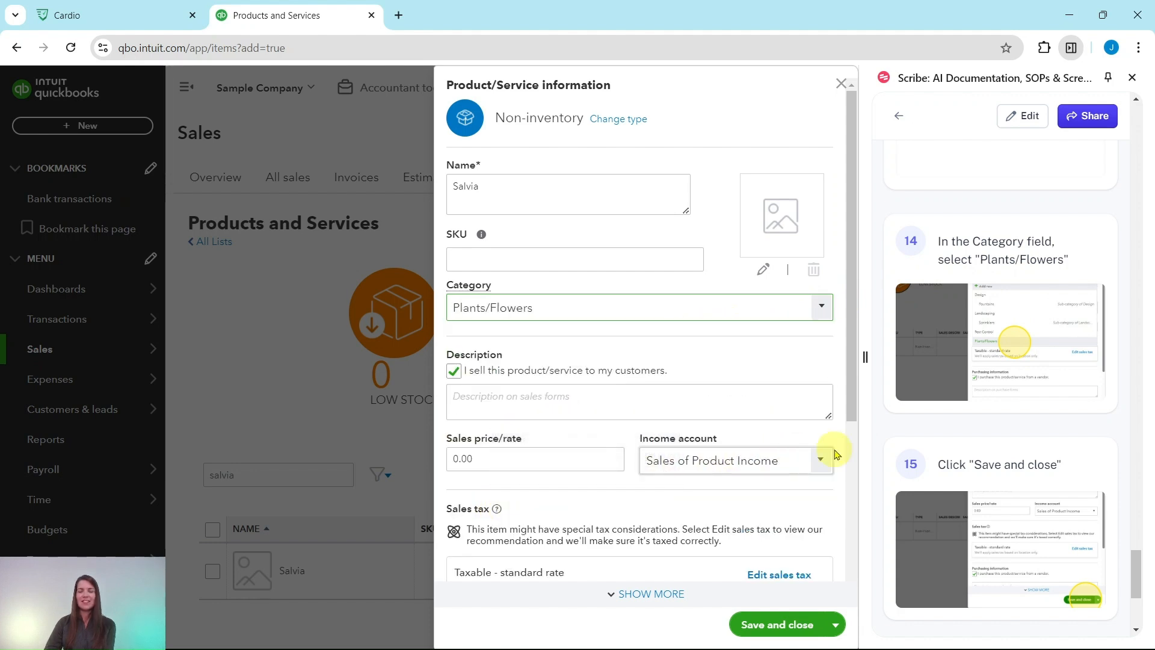
scroll(962, 448, "down", 4)
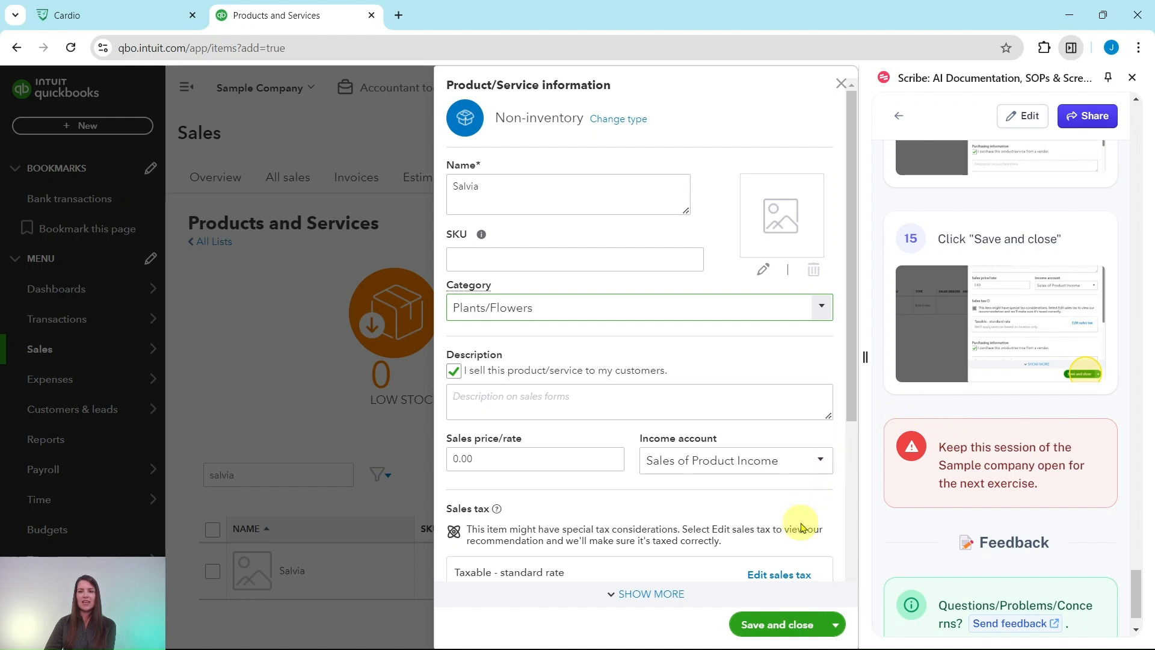
left_click(779, 627)
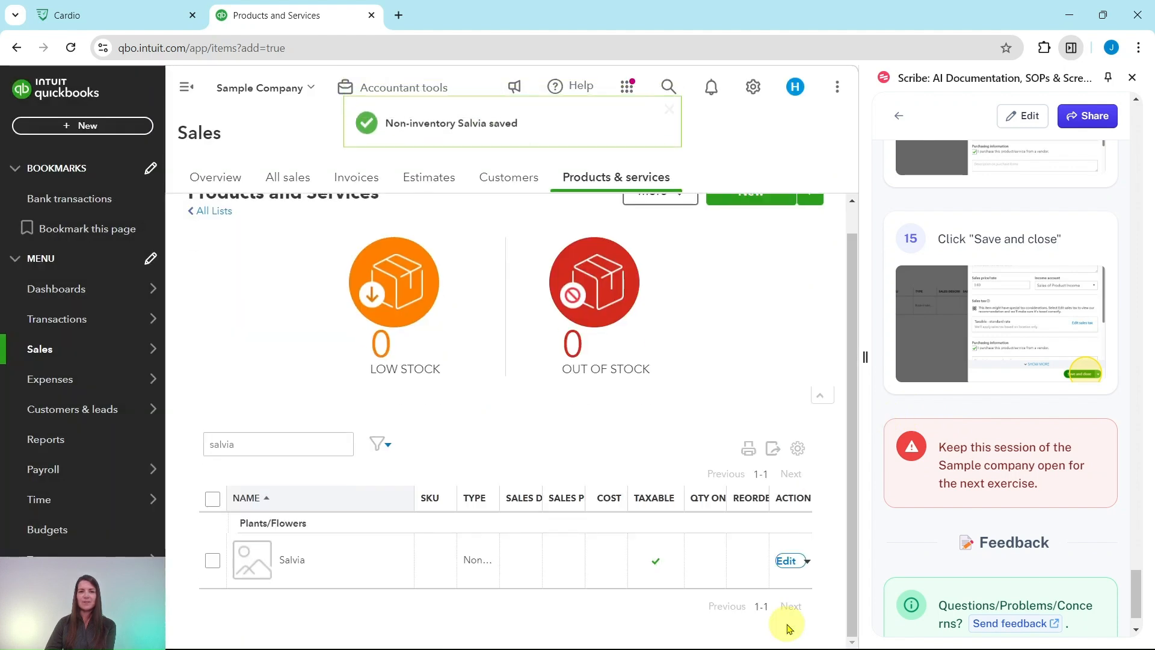
Step: Clear the product search and look through the full Products and Services list for the Plants/Flowers category
left_click_drag(239, 445, 201, 444)
key("BackSpace")
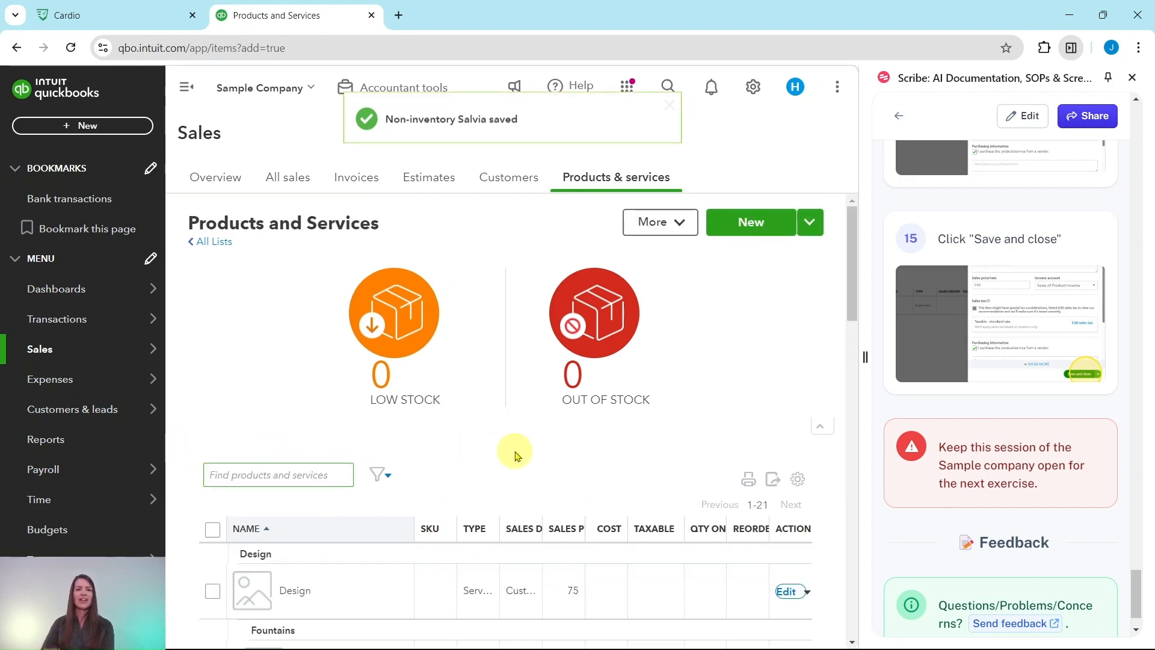
scroll(499, 456, "down", 15)
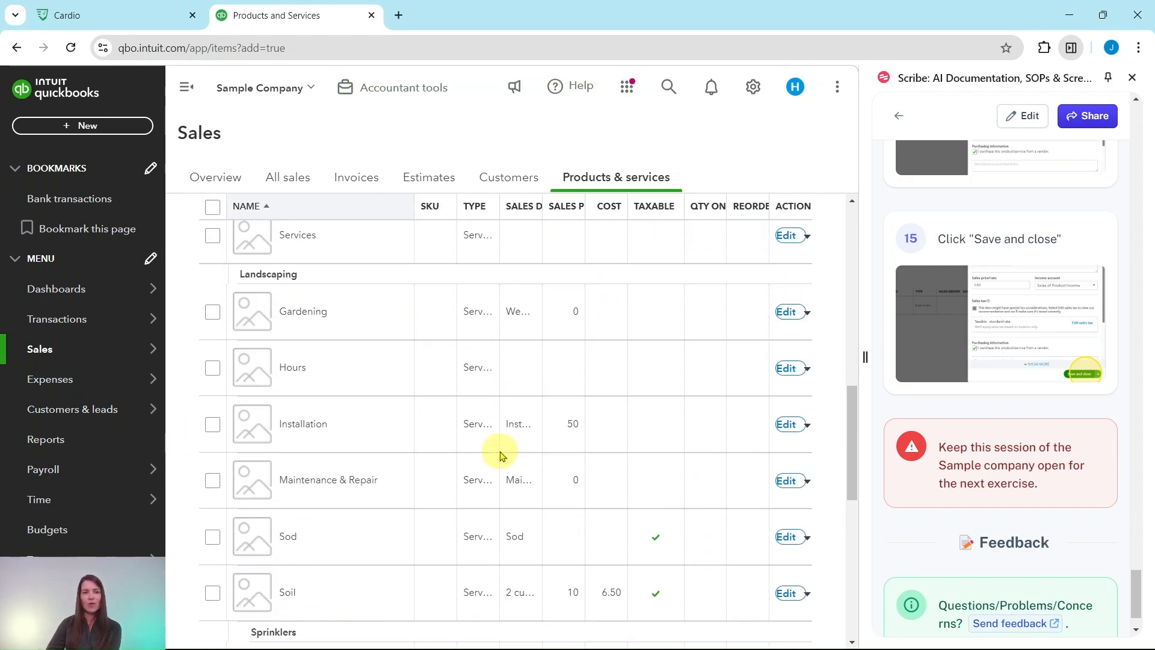